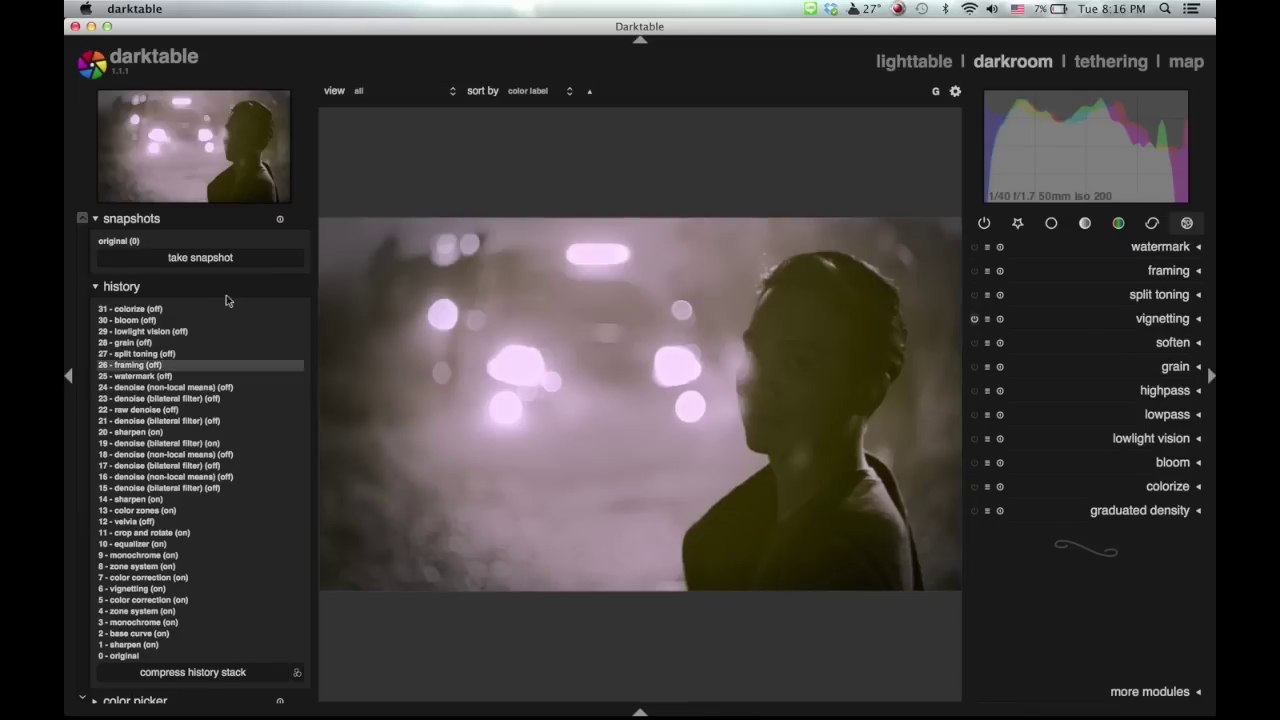
# - Compare the edited photo with its original snapshot using a movable vertical split, and turn the comparison off
pyautogui.click(122, 241)
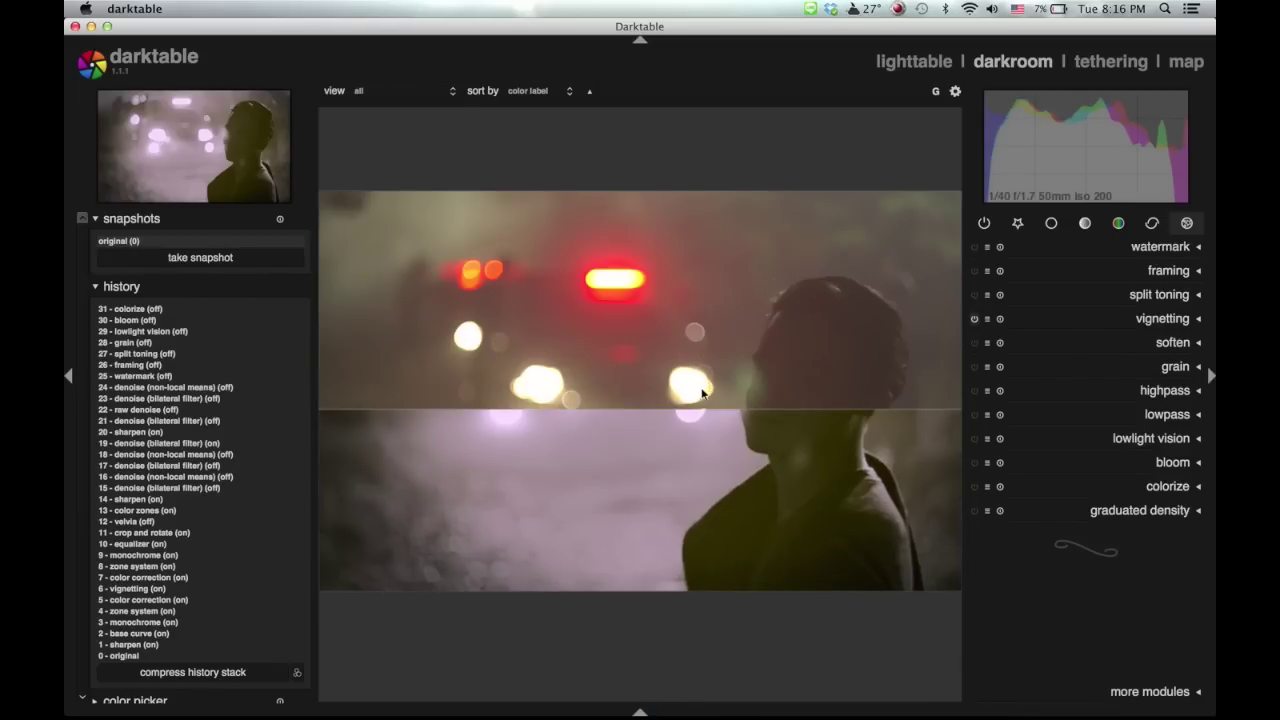
pyautogui.moveTo(677, 412); pyautogui.dragTo(418, 381)
pyautogui.click(640, 389)
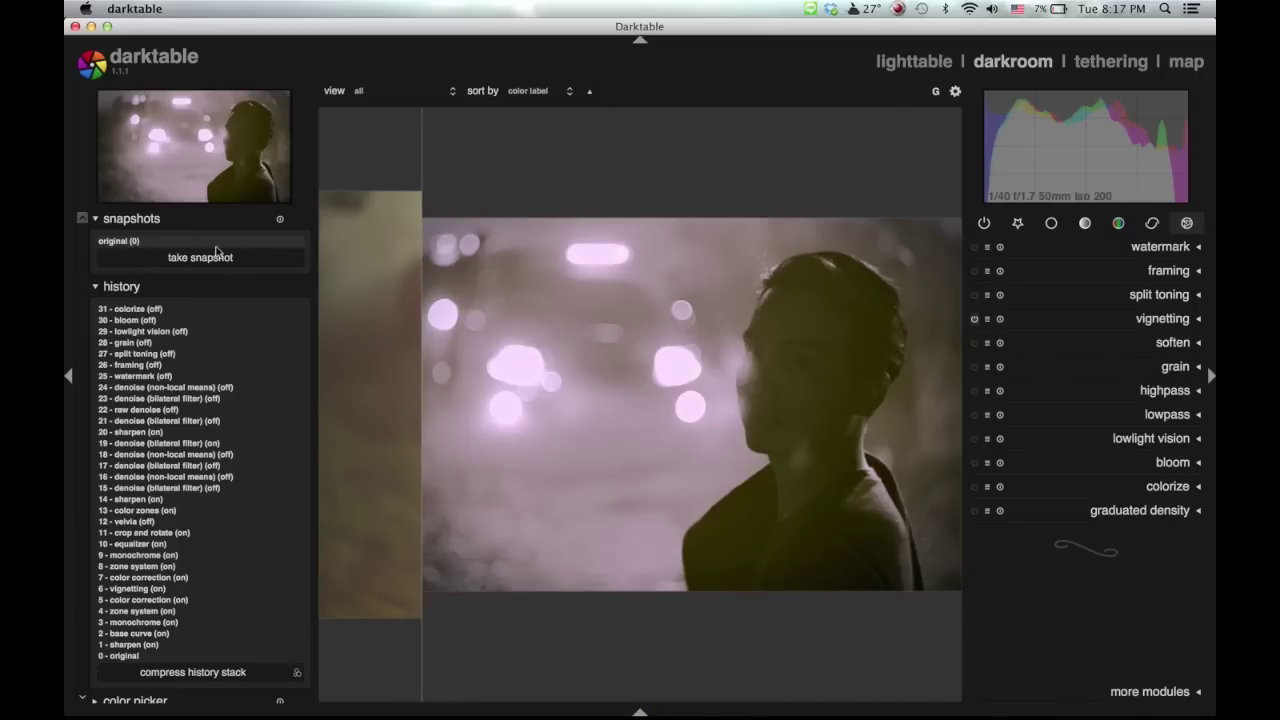
pyautogui.click(212, 243)
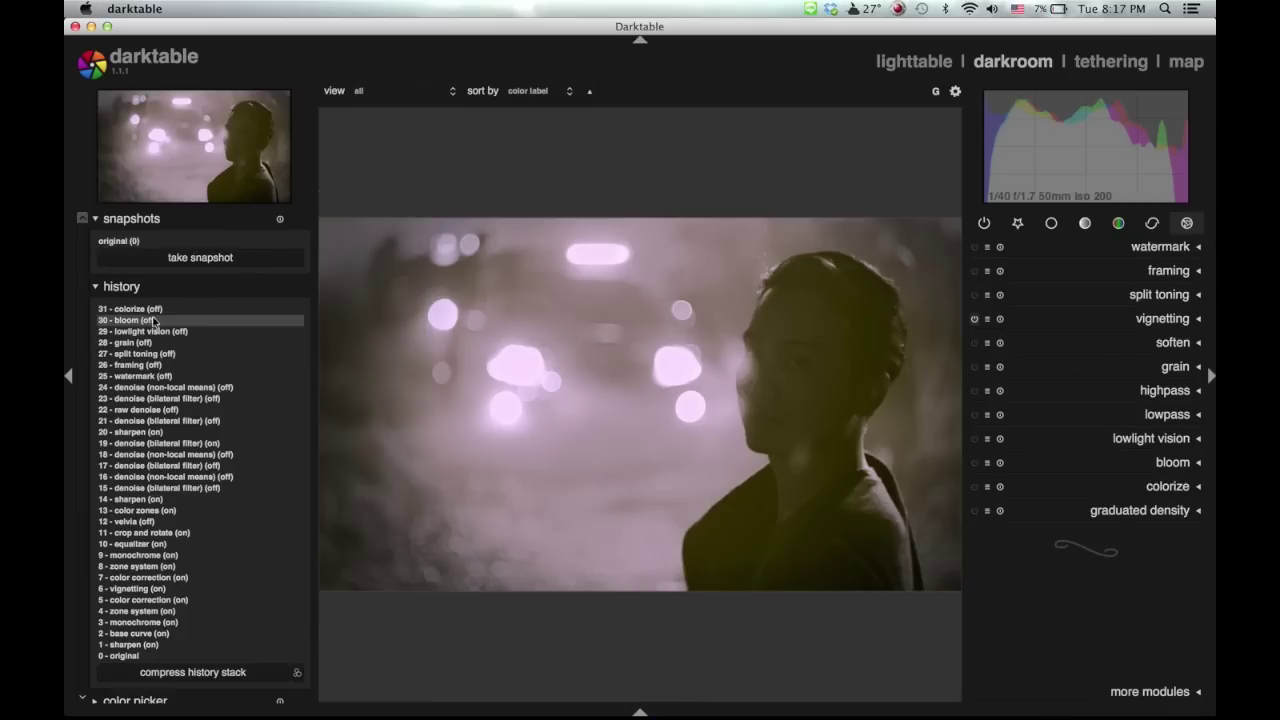
# - Review the photo's earlier edits at history states 5 (color correction) and 21 (denoise), and return to state 31 (colorize)
pyautogui.click(150, 600)
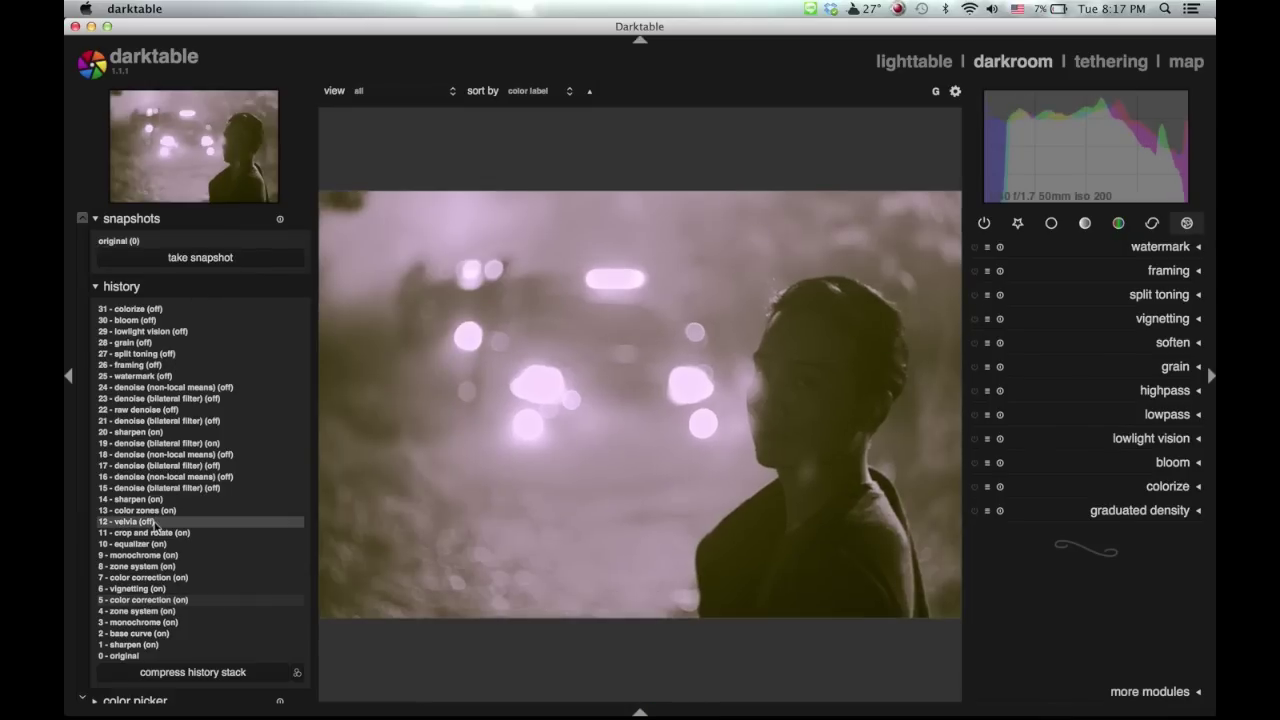
pyautogui.click(155, 421)
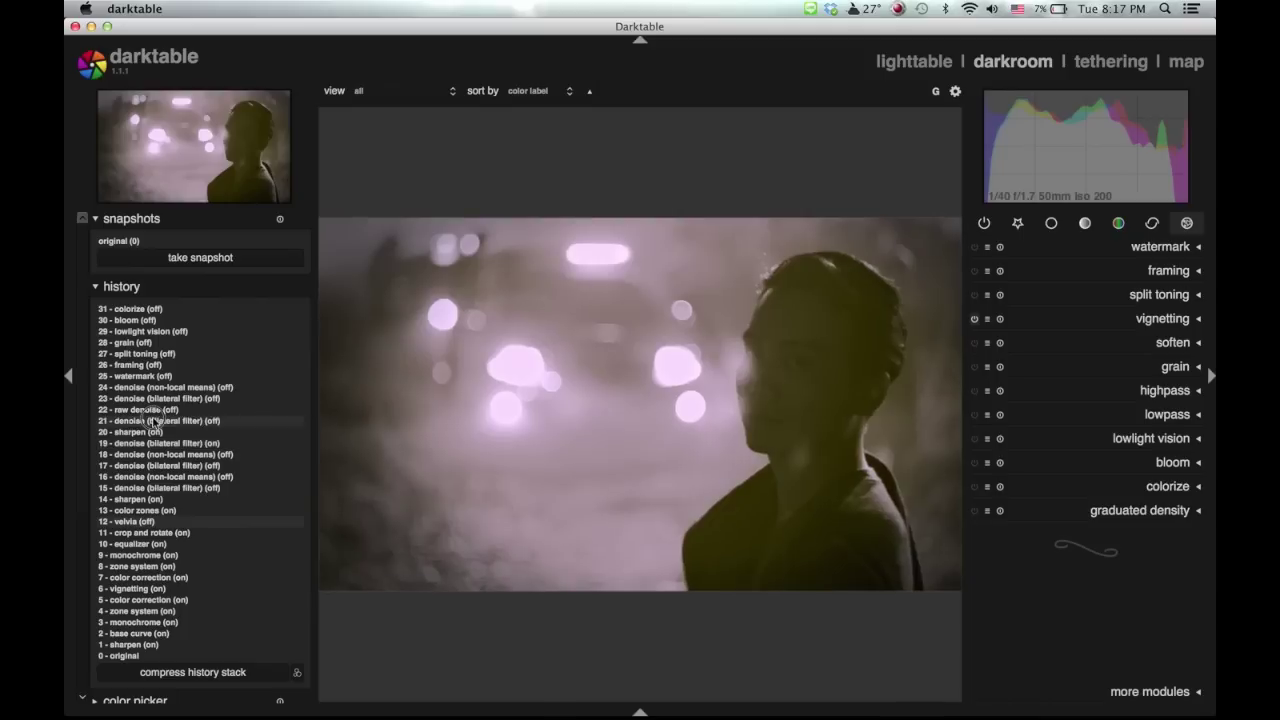
pyautogui.click(135, 310)
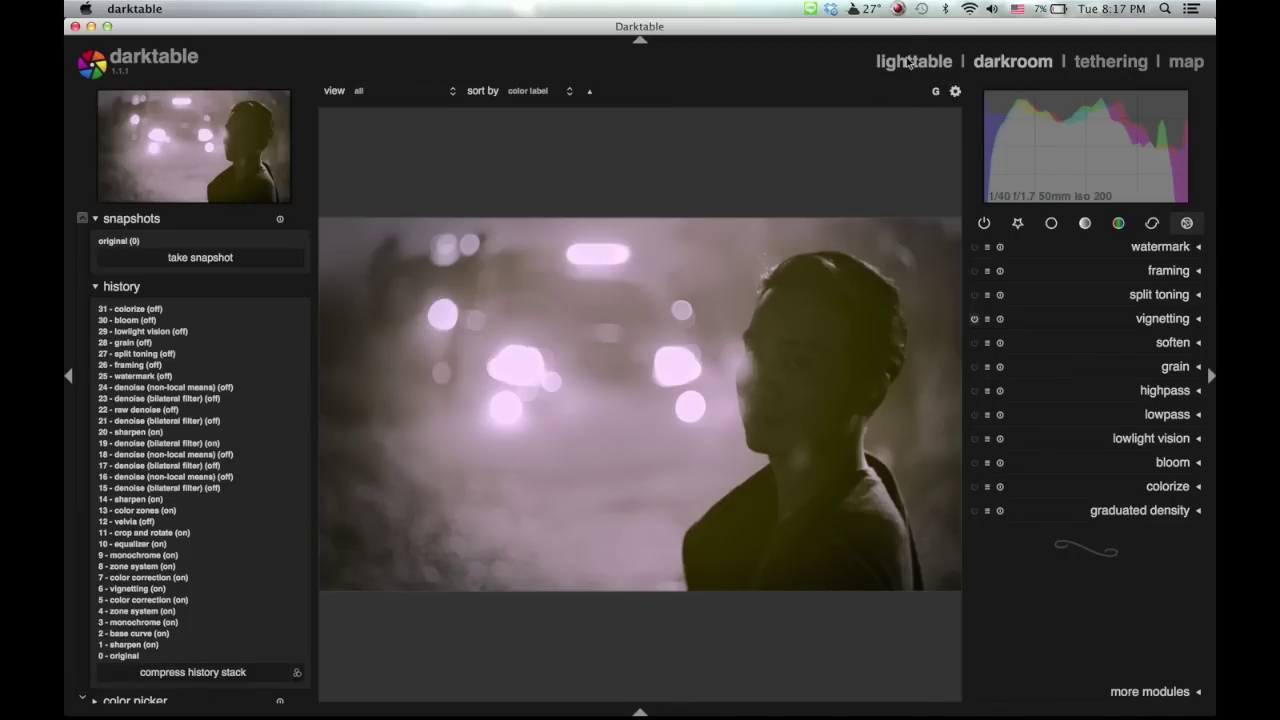
# - Return to the lighttable and collapse the select, selected images, history stack, tagging and geotagging sections
pyautogui.click(910, 62)
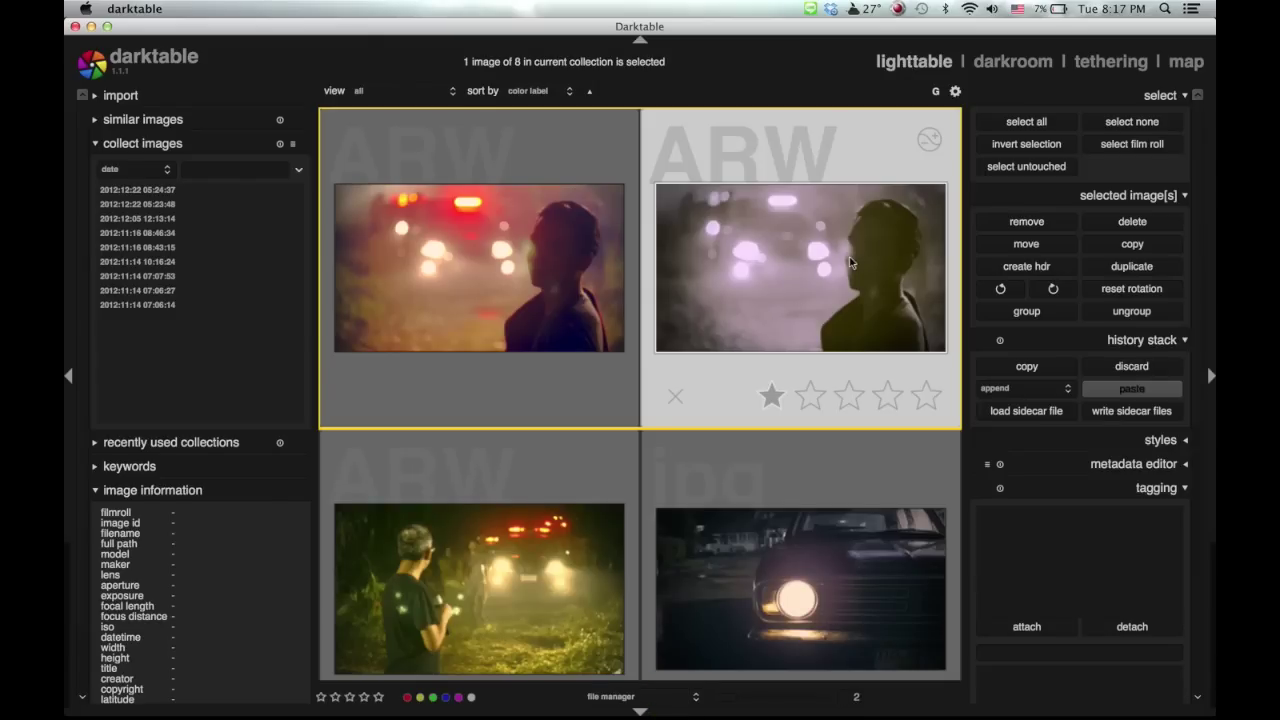
pyautogui.click(1185, 197)
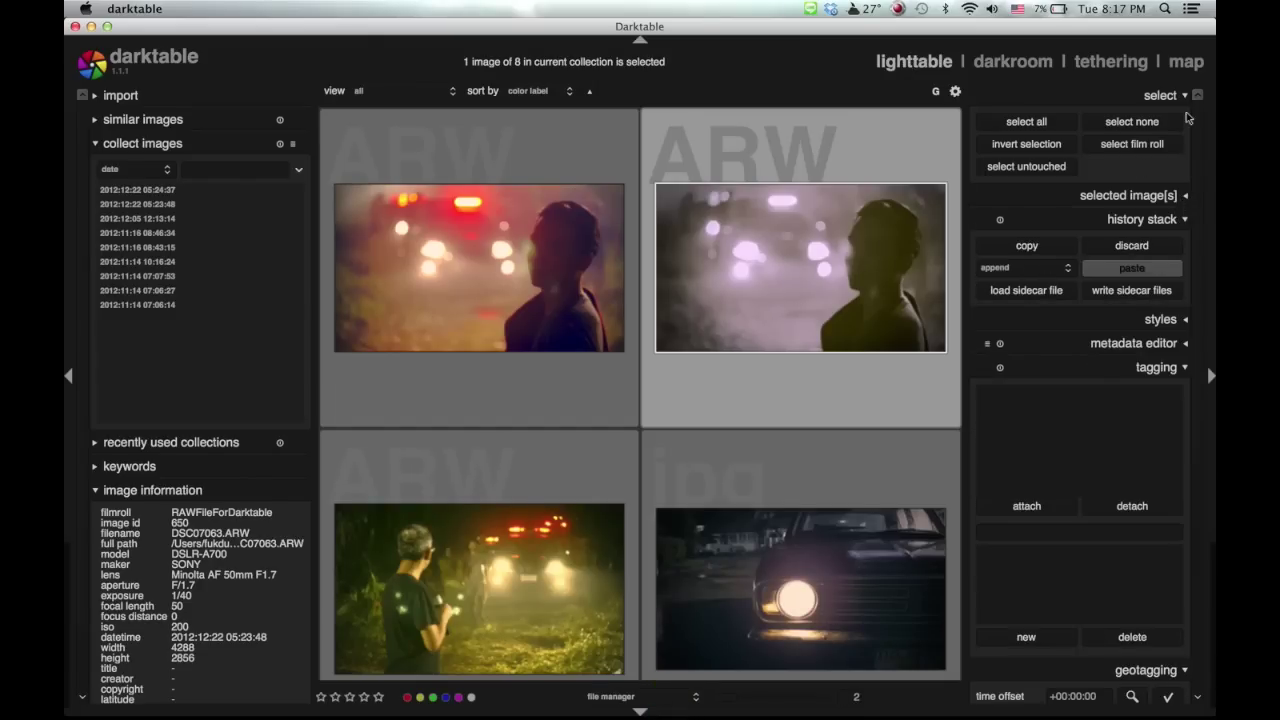
pyautogui.click(1184, 98)
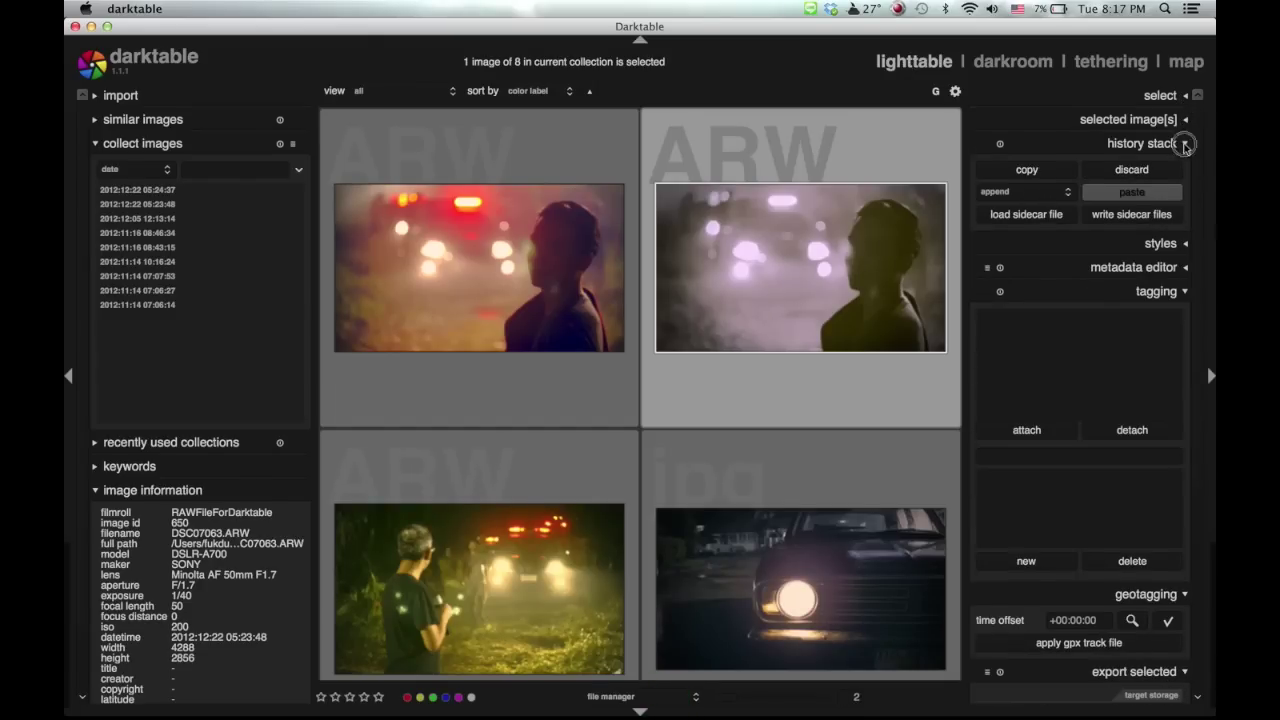
pyautogui.click(1185, 145)
pyautogui.click(1185, 216)
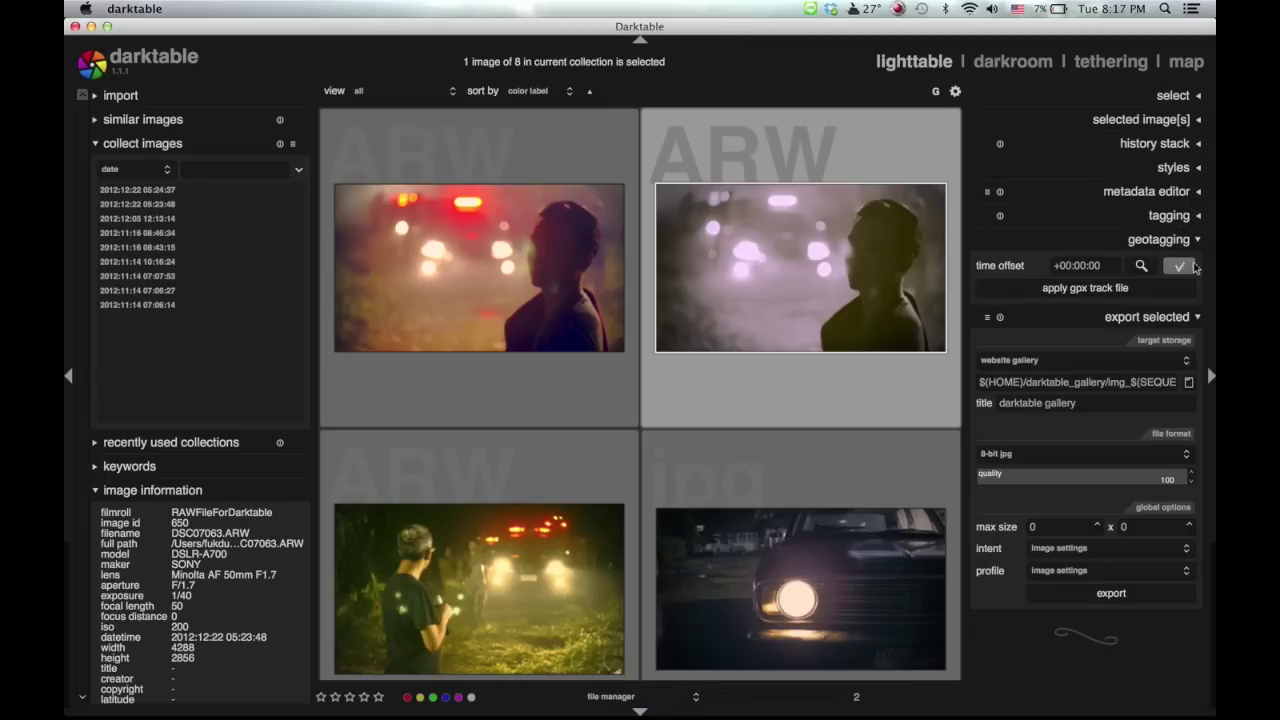
pyautogui.click(1197, 240)
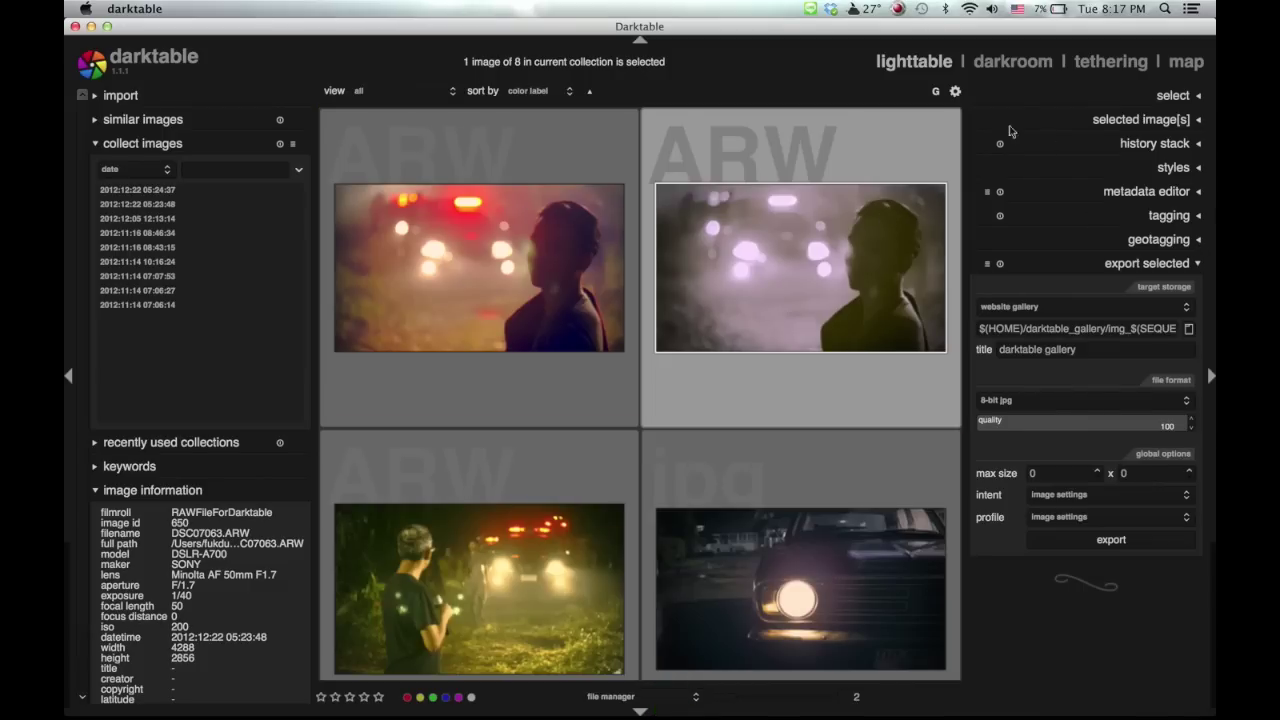
# - Try collapsing the grouped images in the lighttable and expand them again
pyautogui.click(937, 94)
pyautogui.click(937, 94)
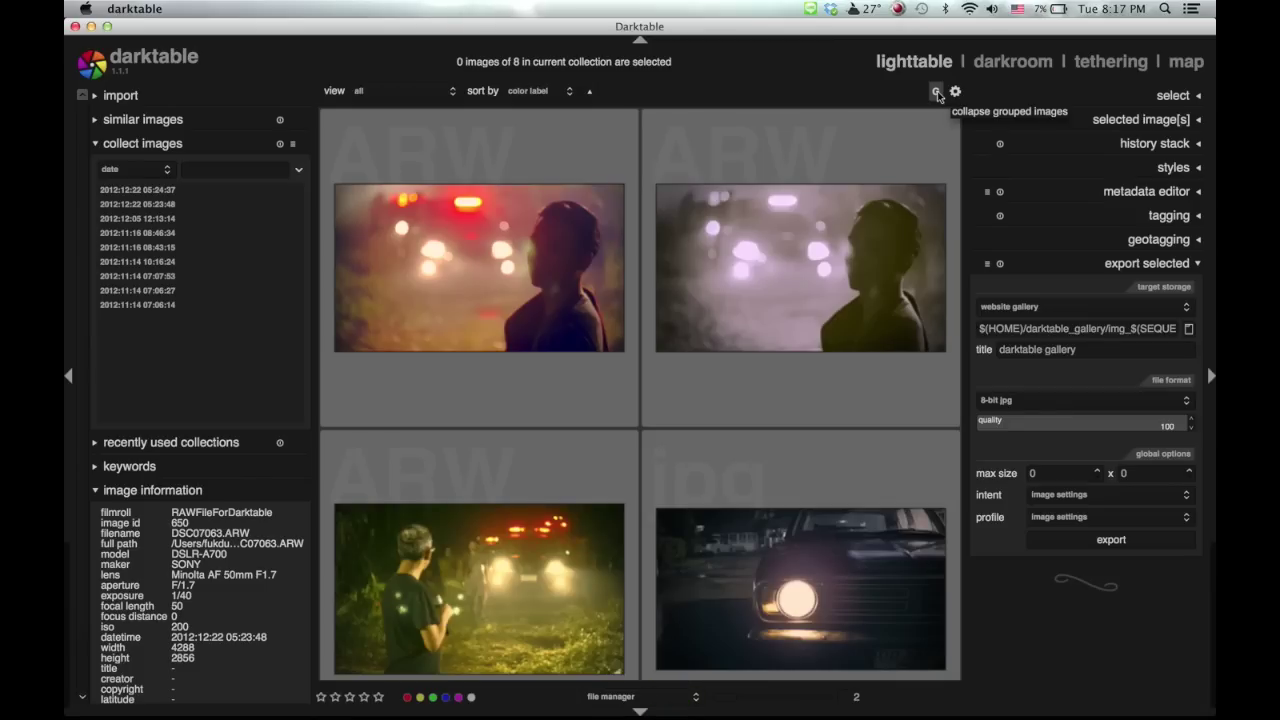
pyautogui.click(937, 94)
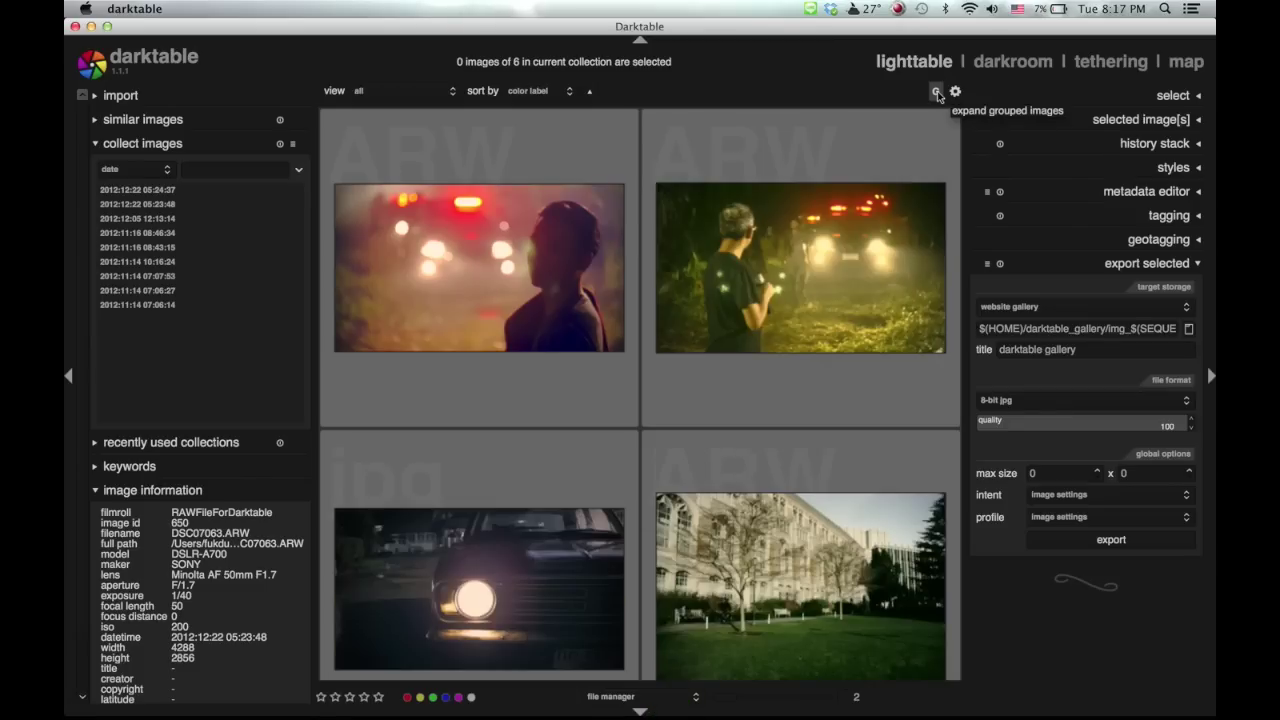
pyautogui.click(937, 94)
pyautogui.click(937, 94)
pyautogui.click(937, 94)
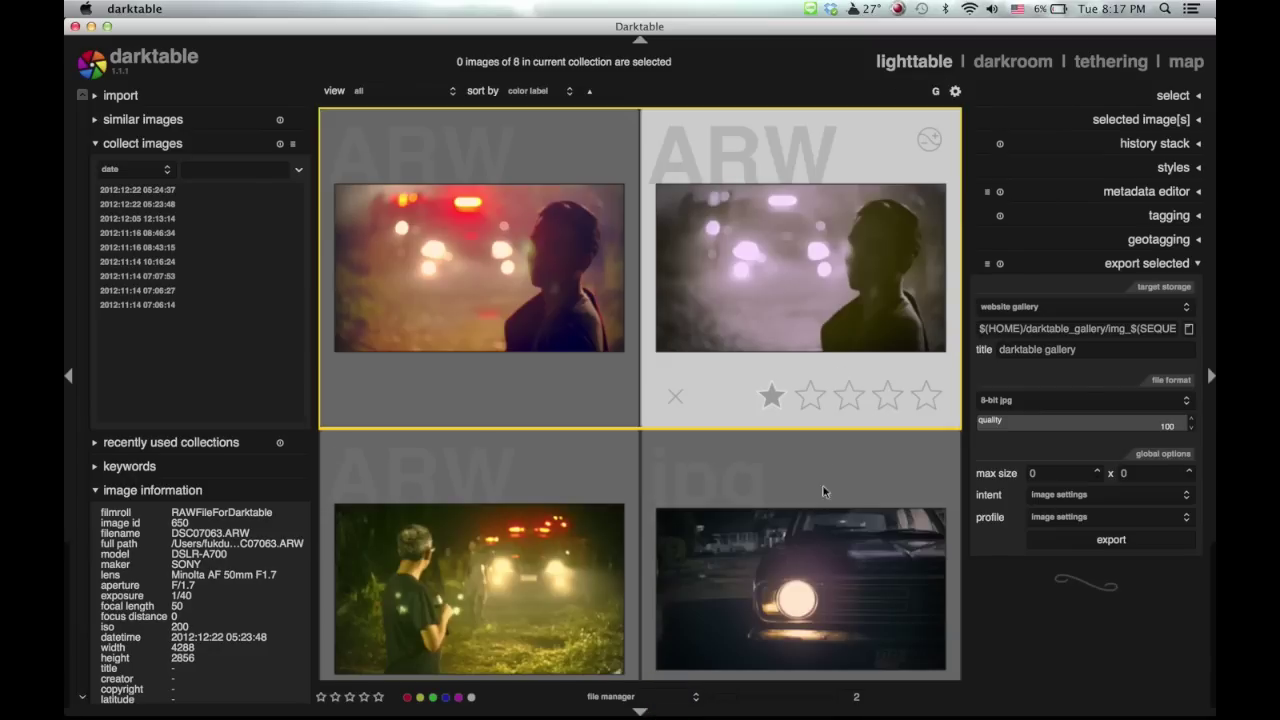
# - Show four images per row in the lighttable and select the purple-toned silhouette photo for export
pyautogui.moveTo(729, 698)
pyautogui.mouseDown()
pyautogui.moveTo(749, 698)
pyautogui.moveTo(734, 700)
pyautogui.mouseUp()
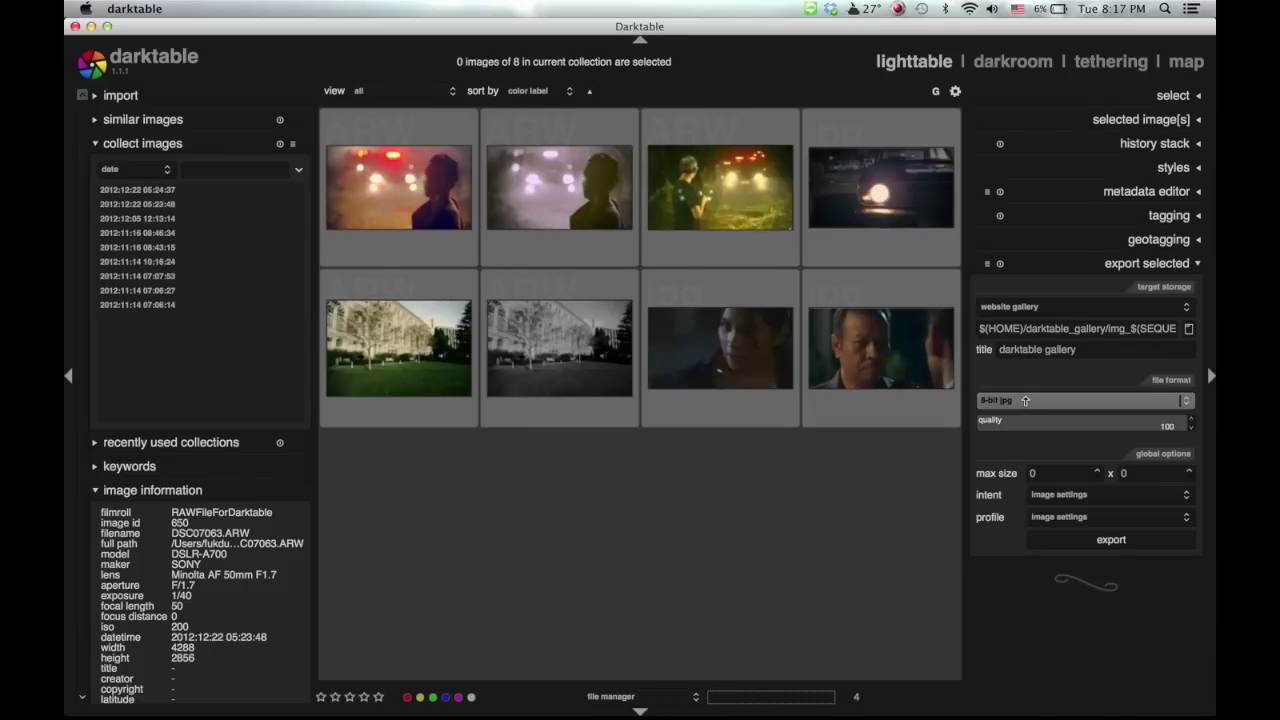
pyautogui.click(606, 191)
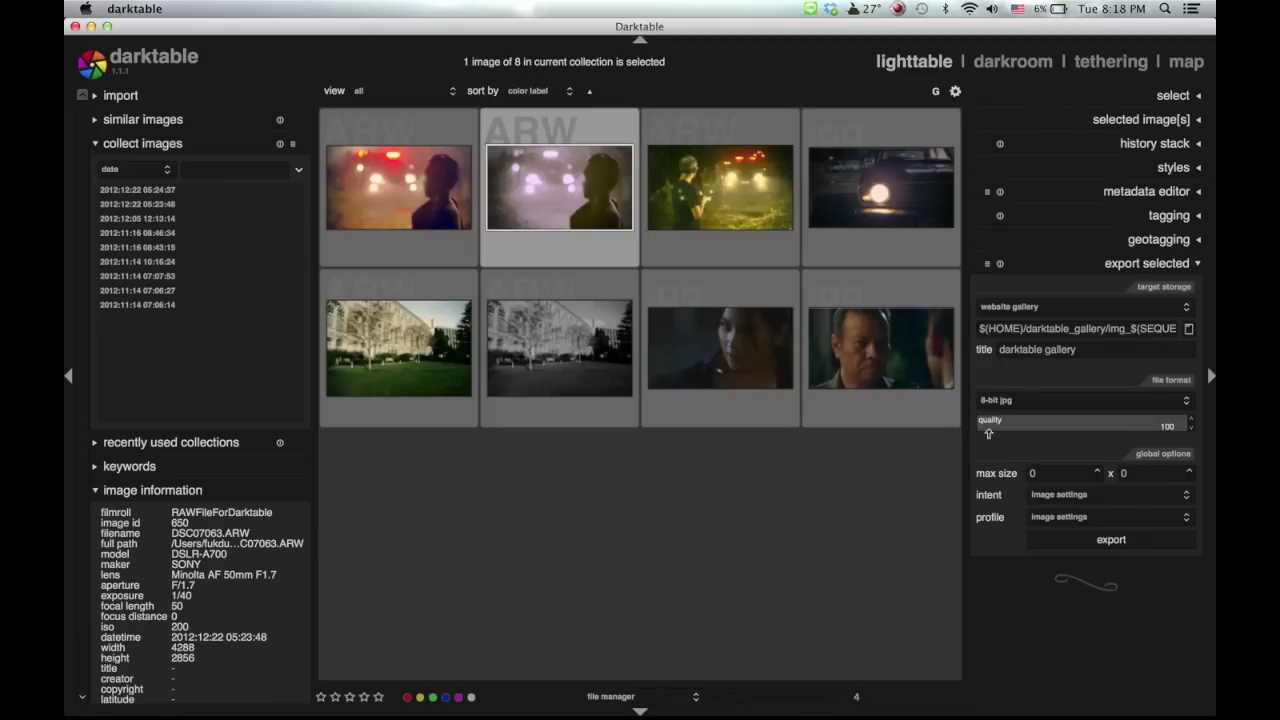
pyautogui.click(933, 90)
pyautogui.click(934, 91)
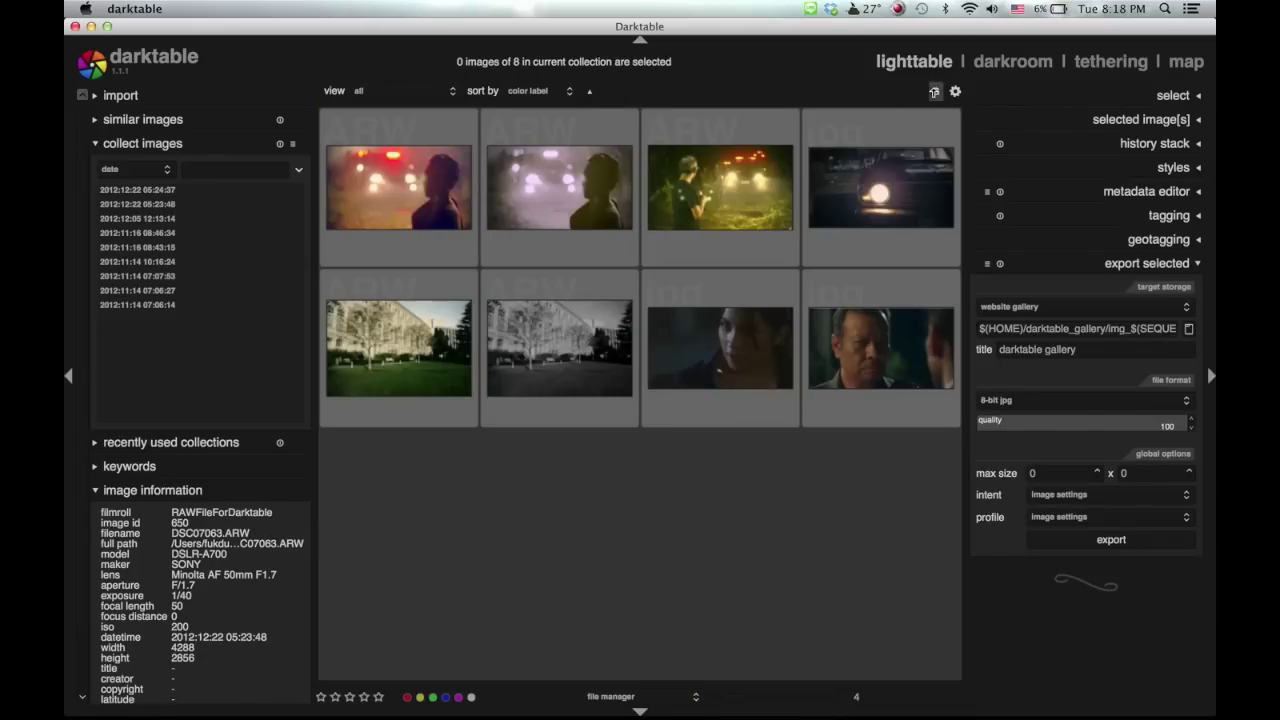
pyautogui.click(560, 190)
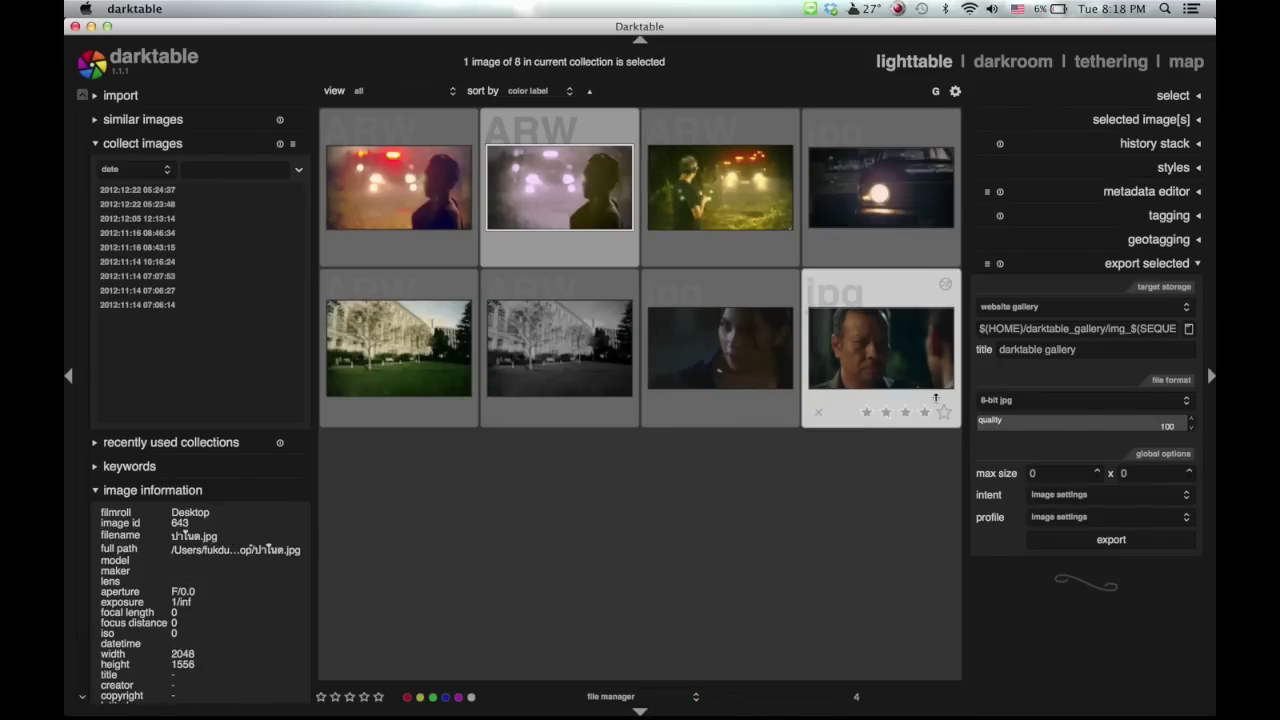
# - Try facebook webalbum as the export target storage, start a new account login and cancel the authentication
pyautogui.click(1091, 309)
pyautogui.click(1090, 309)
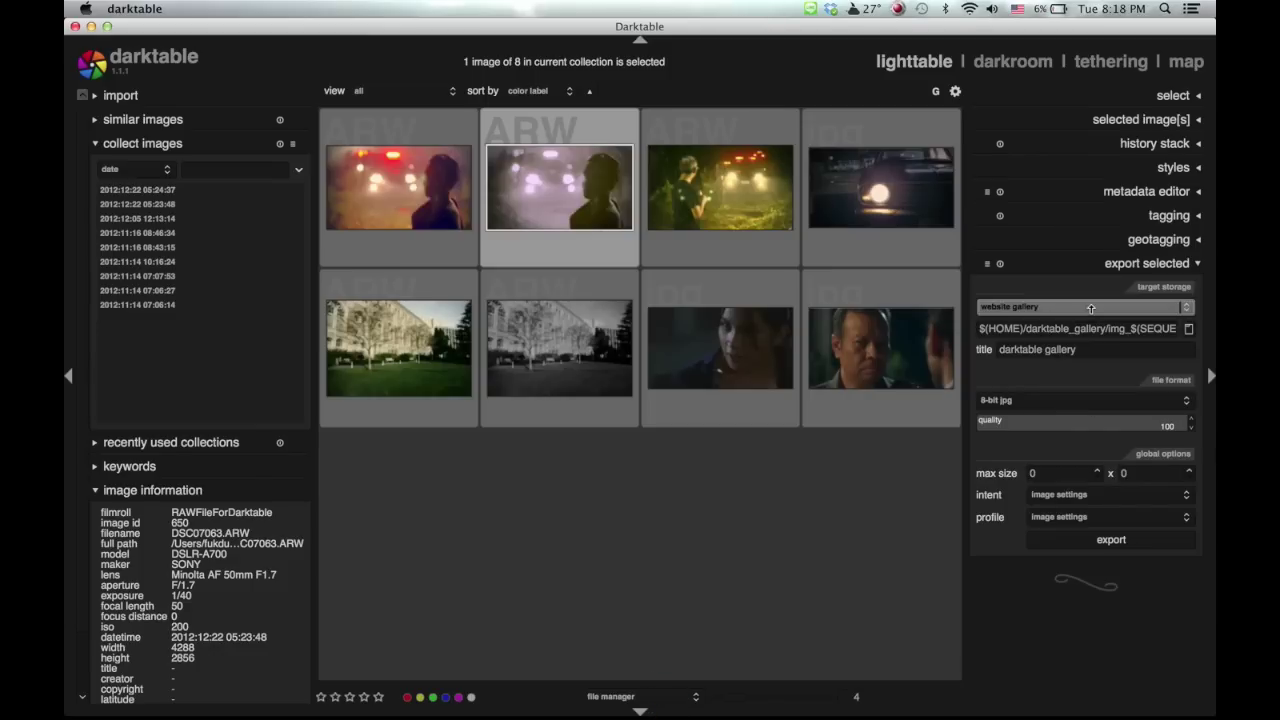
pyautogui.click(1091, 308)
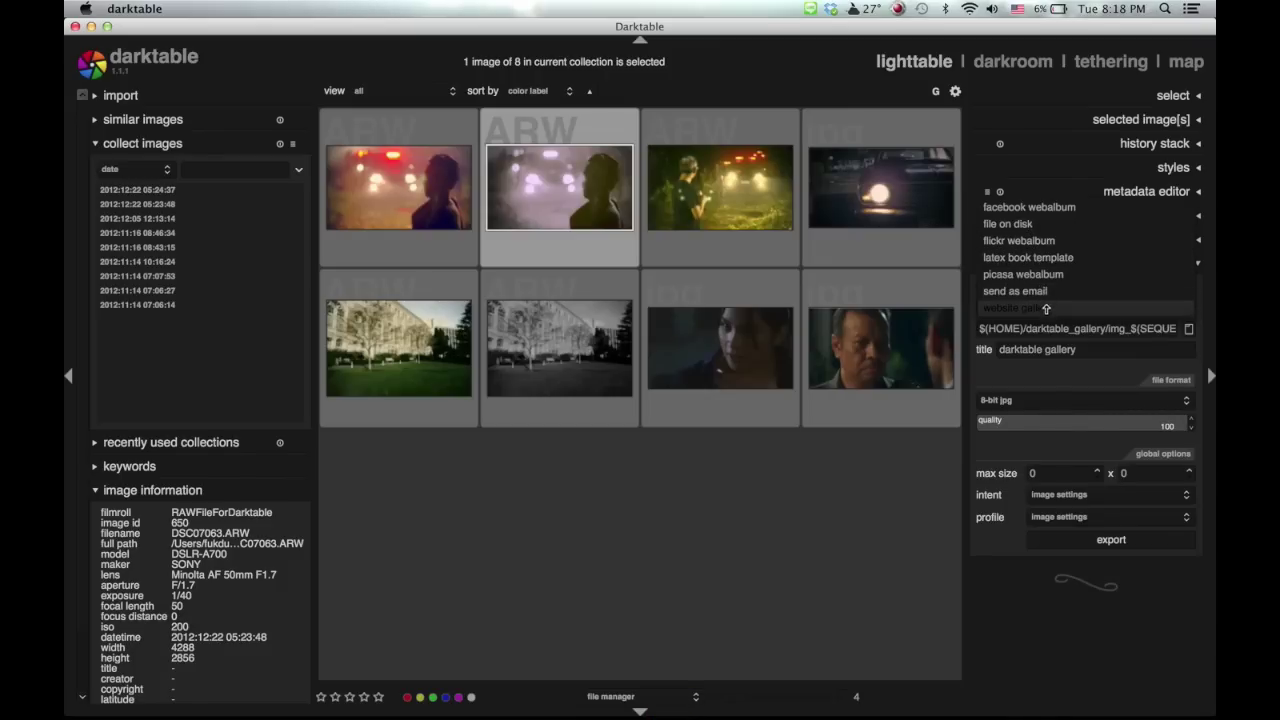
pyautogui.click(1038, 378)
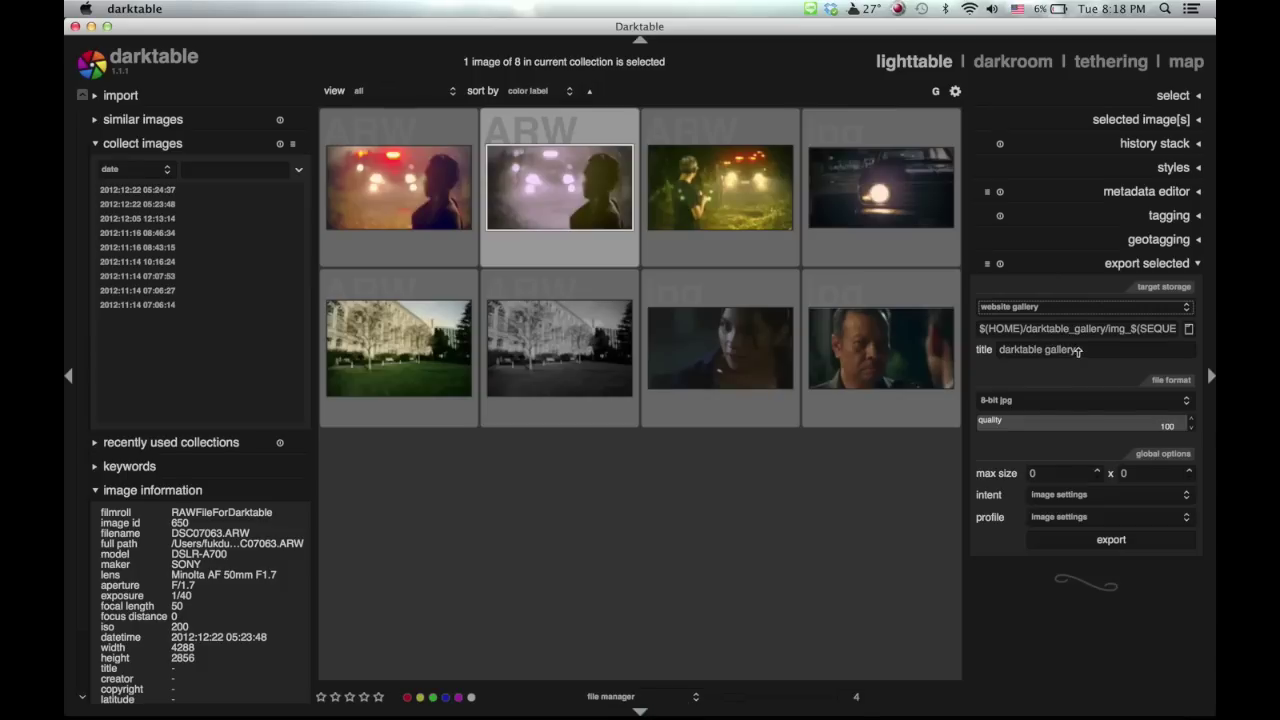
pyautogui.click(1062, 307)
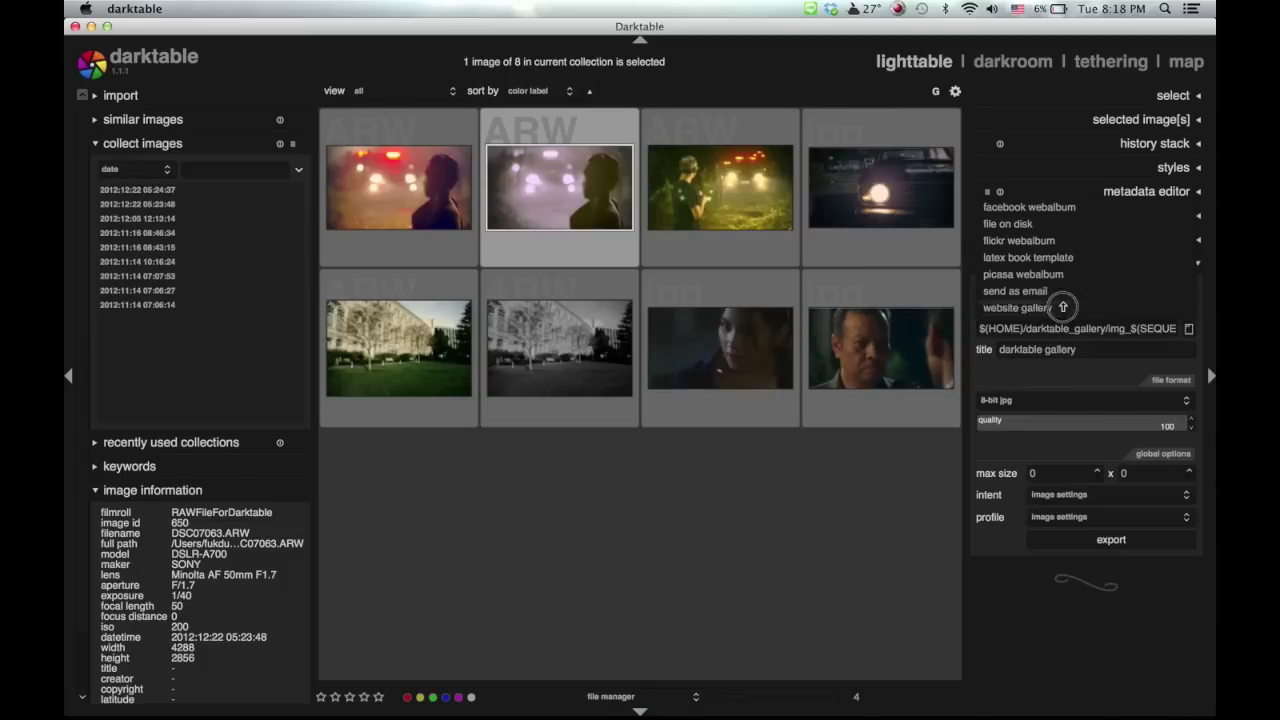
pyautogui.click(1033, 212)
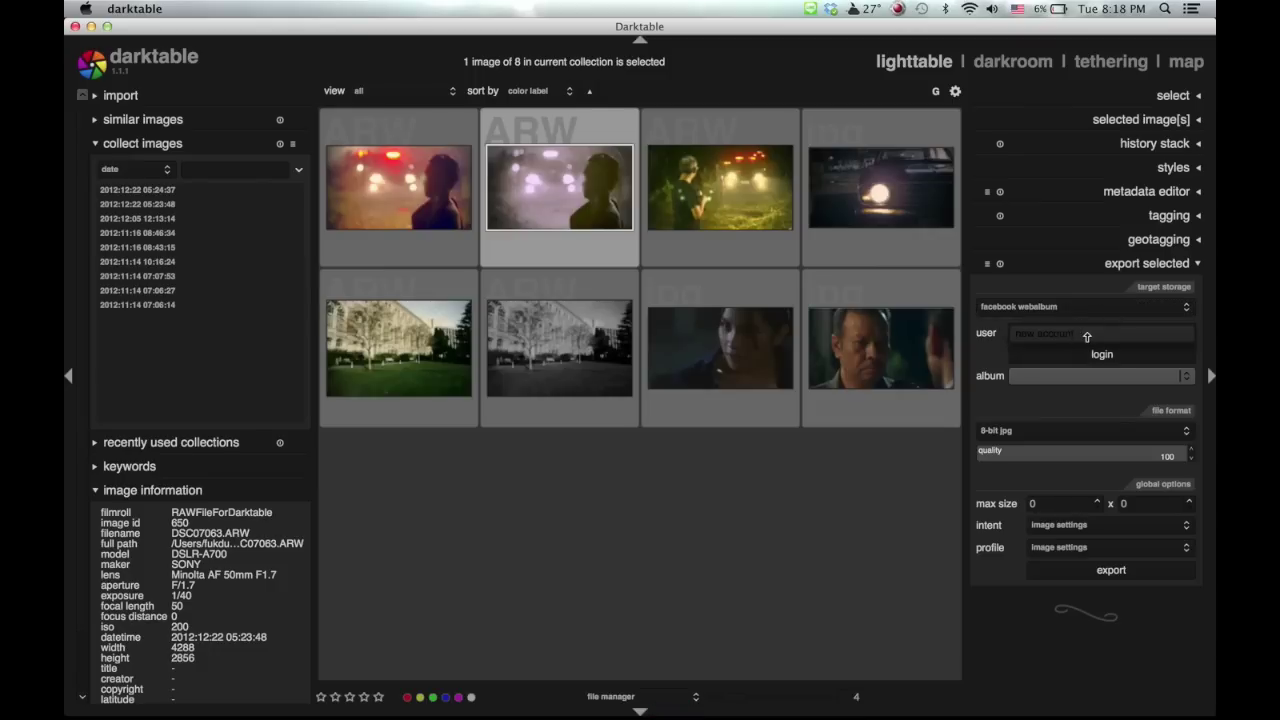
pyautogui.click(1068, 356)
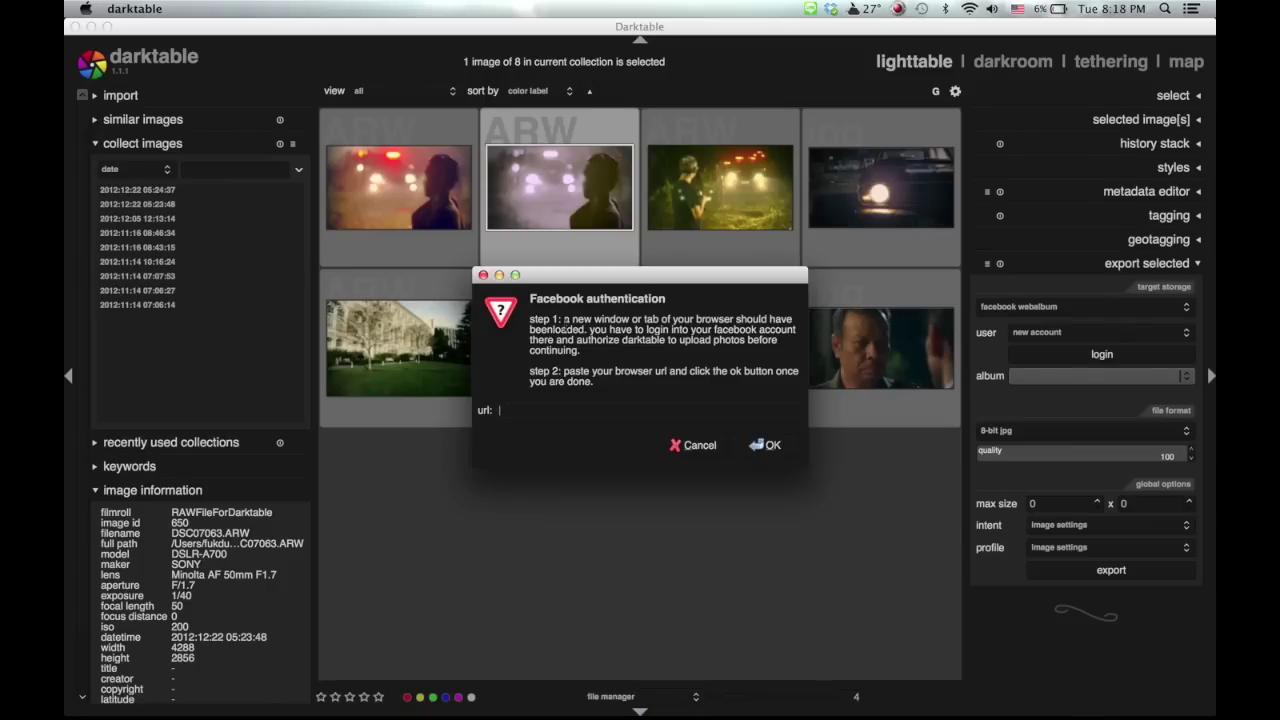
pyautogui.click(692, 445)
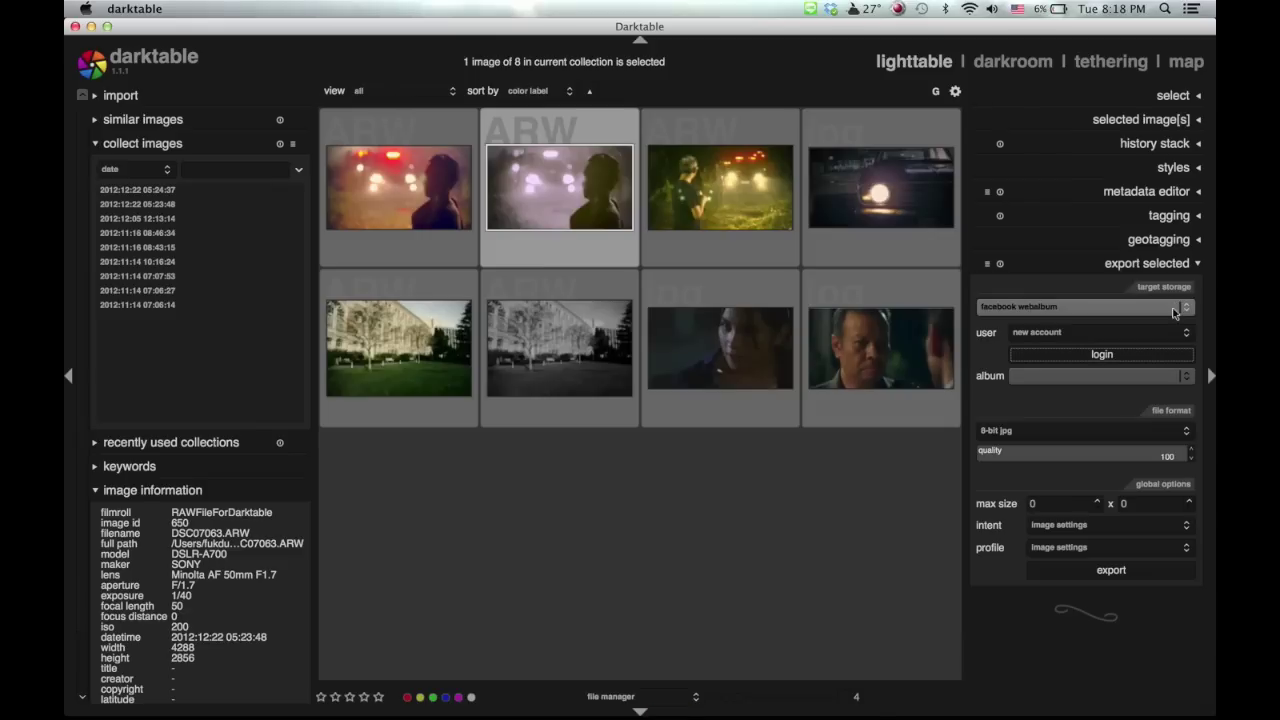
# - Set the export target storage to file on disk, check the destination directory and keep the Downloads folder
pyautogui.click(1174, 310)
pyautogui.click(1174, 310)
pyautogui.click(1174, 307)
pyautogui.click(1174, 327)
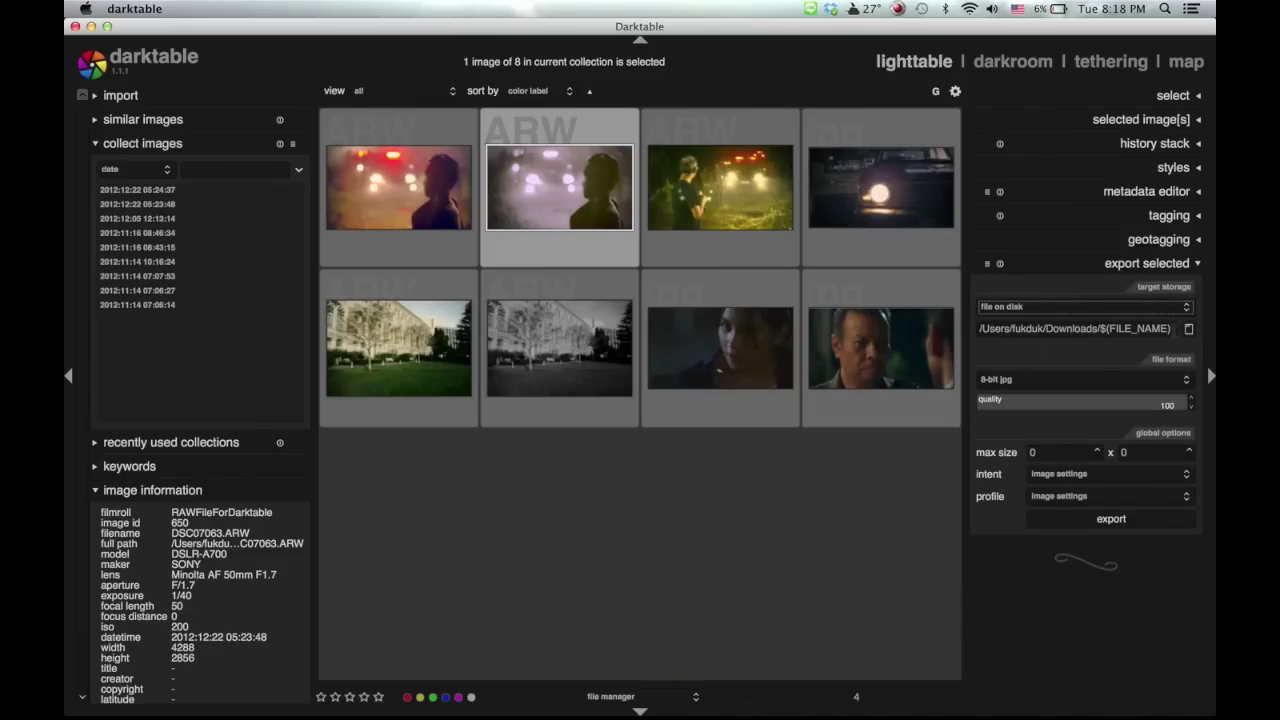
pyautogui.click(1188, 330)
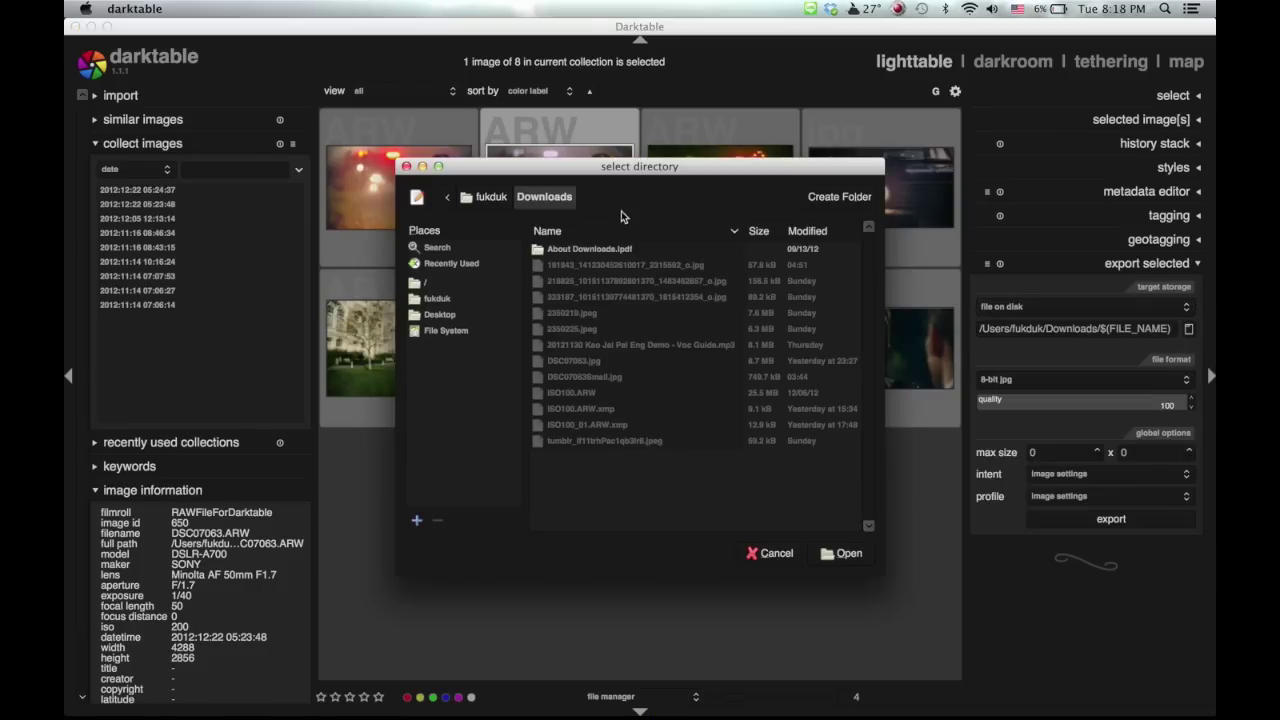
pyautogui.click(774, 553)
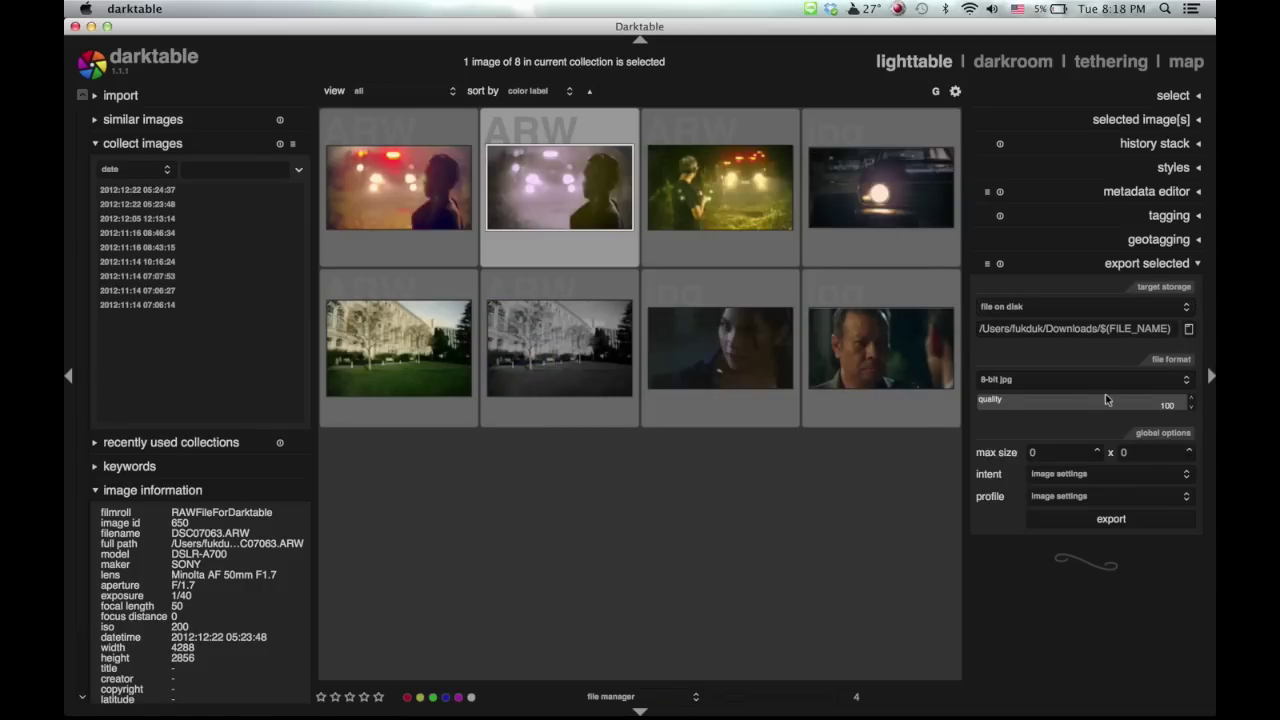
# - Review the available export file formats and choose 8-bit jpg
pyautogui.click(1132, 380)
pyautogui.click(1120, 376)
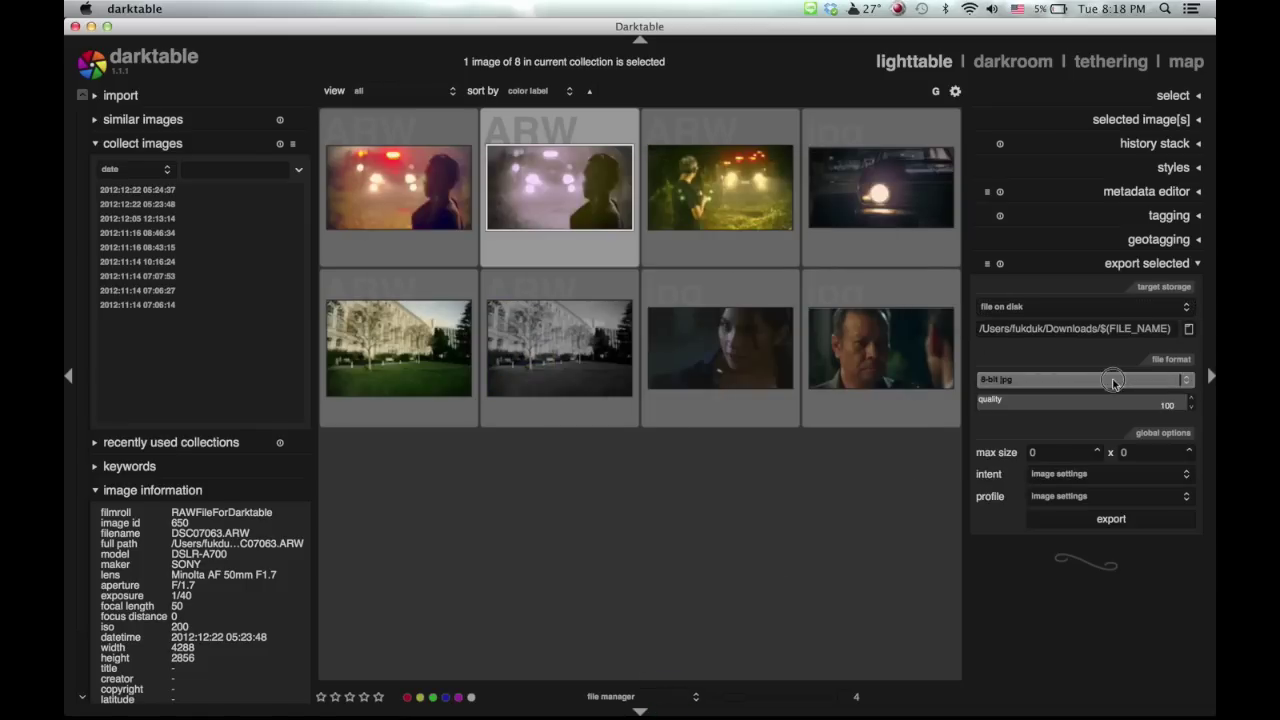
pyautogui.click(1113, 380)
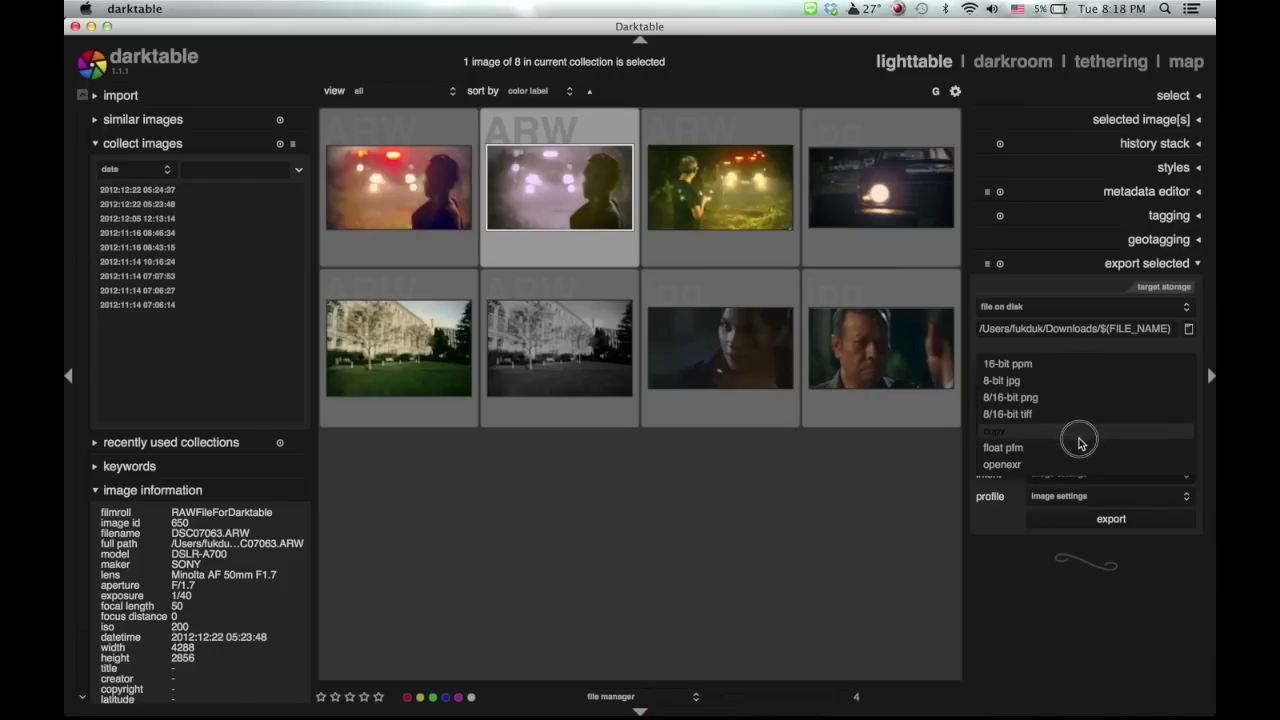
pyautogui.click(1056, 384)
pyautogui.click(1049, 380)
pyautogui.click(1049, 380)
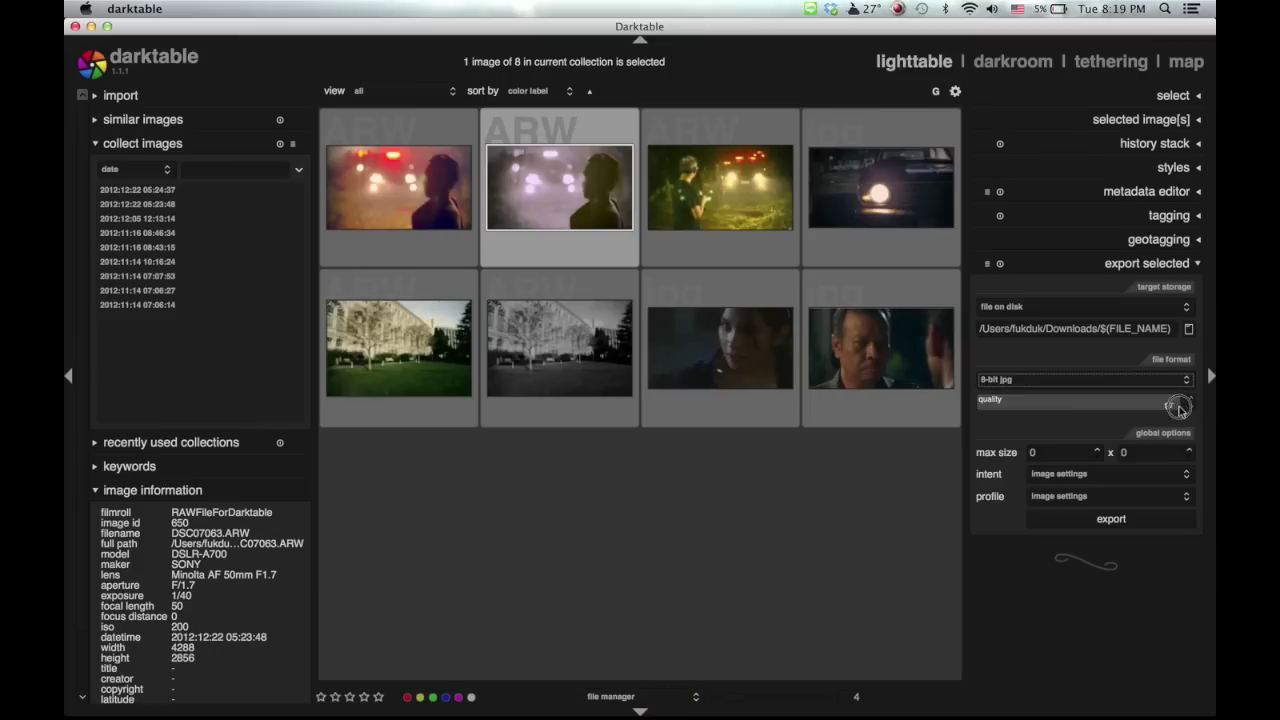
# - Set the jpg quality to 100 and export the selected photo to disk
pyautogui.moveTo(1120, 410); pyautogui.dragTo(1182, 410)
pyautogui.click(1070, 519)
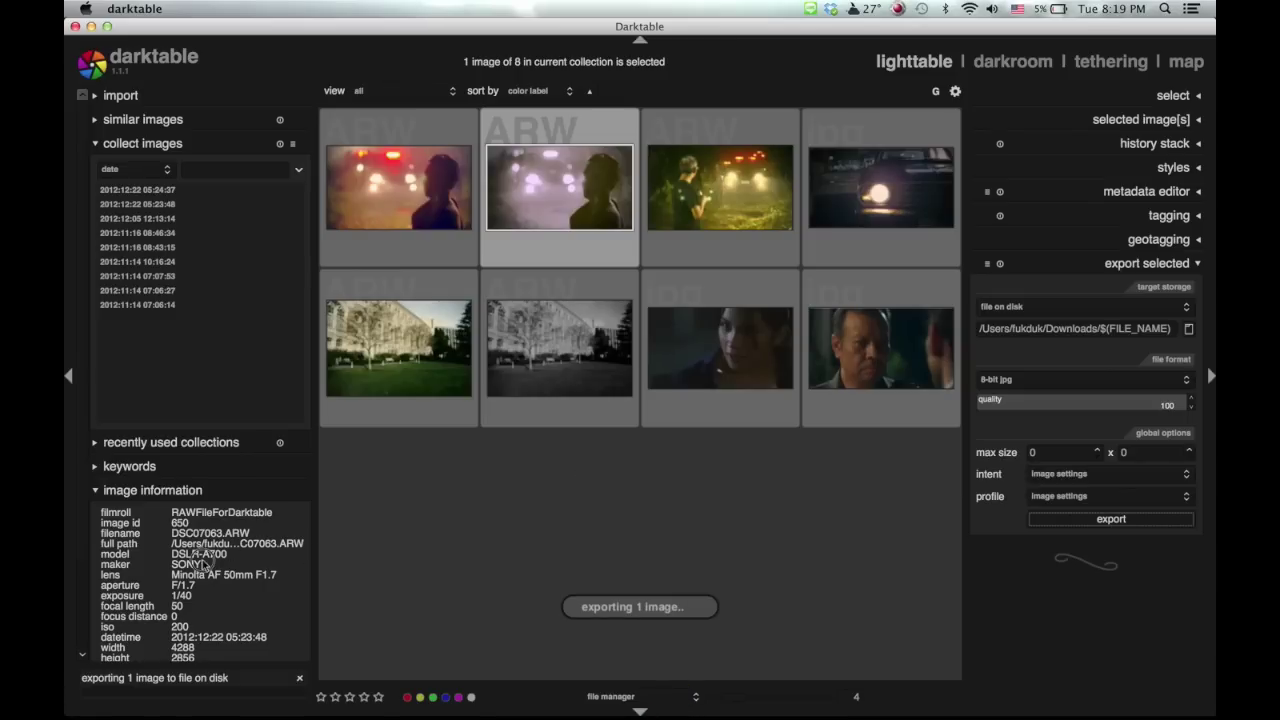
pyautogui.scroll(-3, 203, 566)
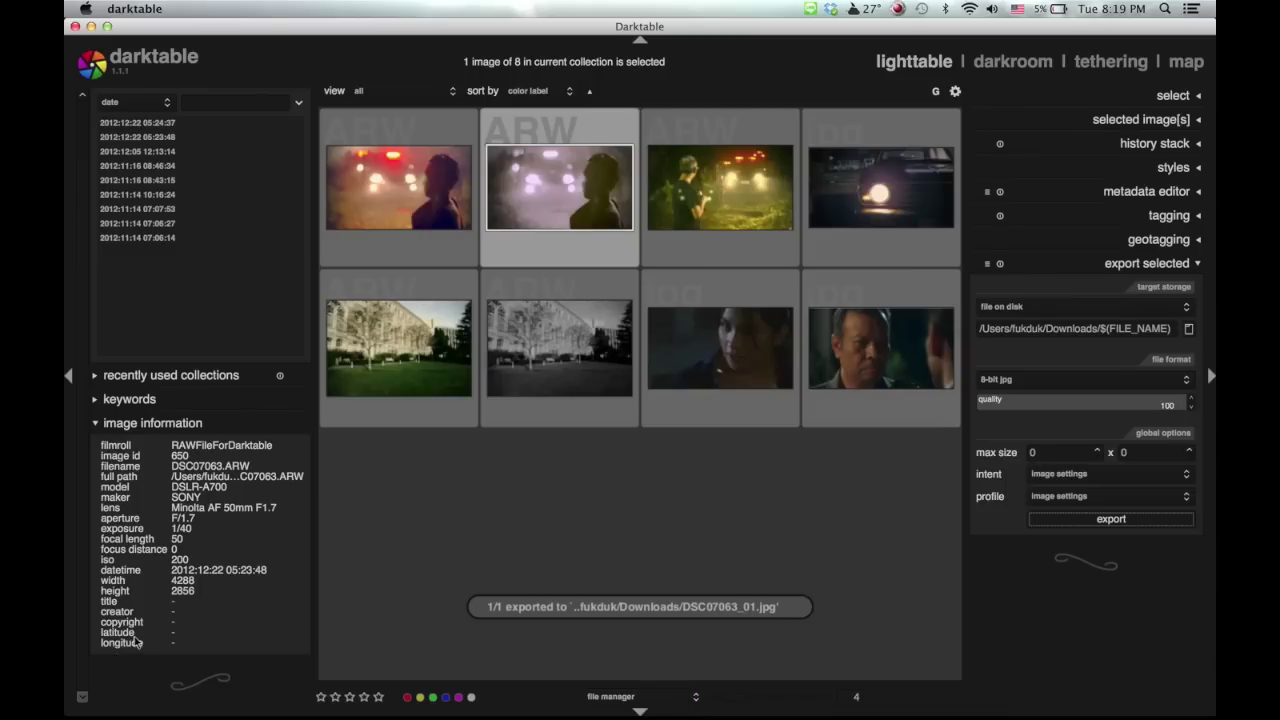
# - Open the map view and reposition the night-time car photo slightly within the Soi Ban Lae Suan block
pyautogui.click(1186, 62)
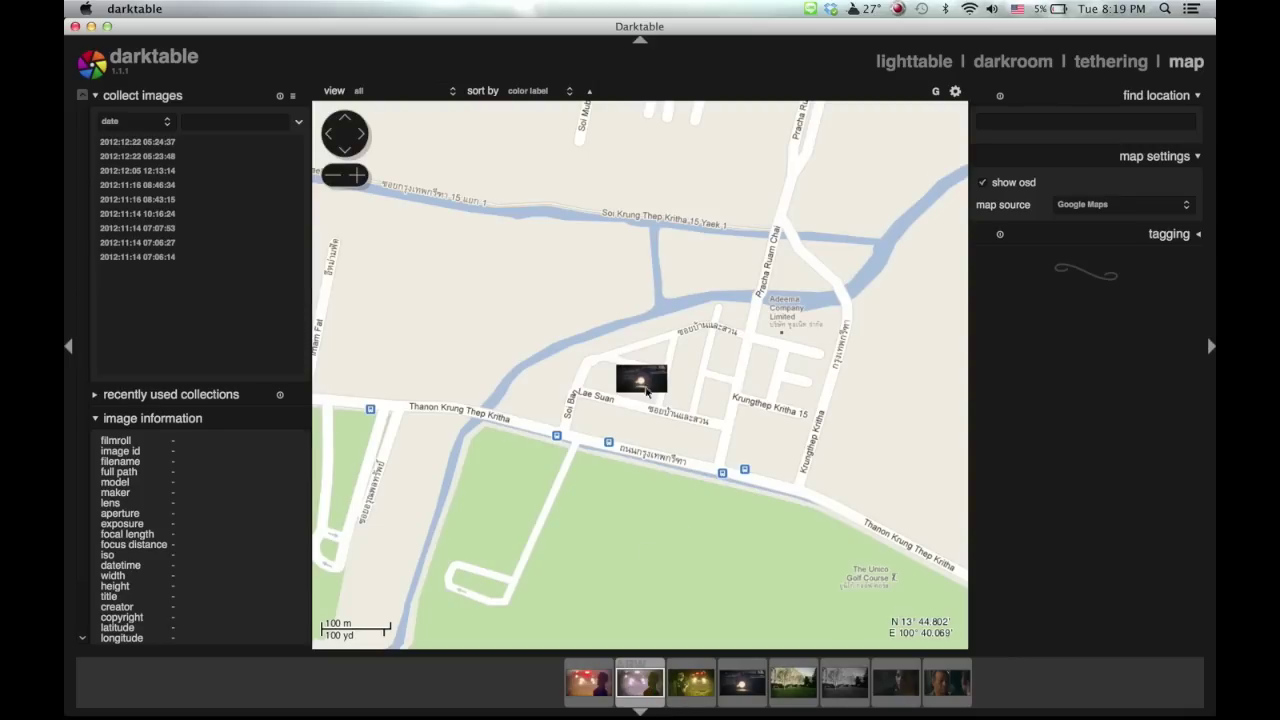
pyautogui.scroll(-5, 643, 413)
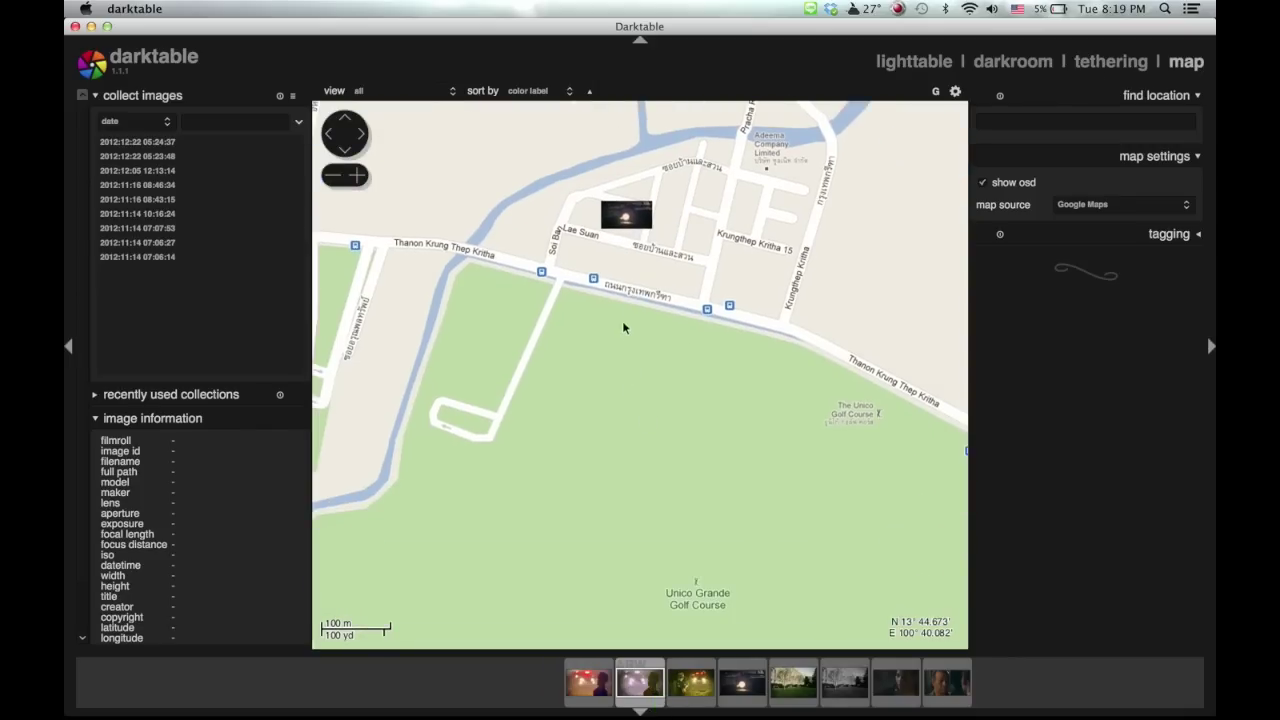
pyautogui.moveTo(625, 382); pyautogui.dragTo(623, 446)
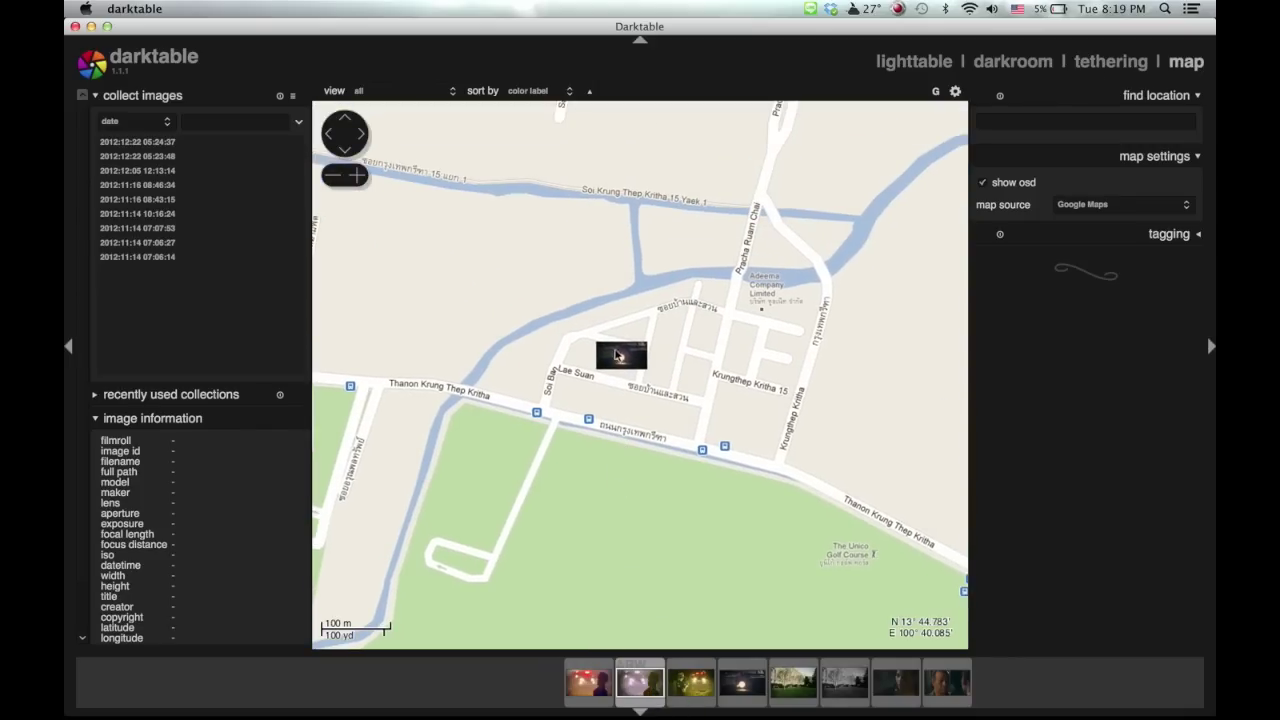
pyautogui.moveTo(617, 360); pyautogui.dragTo(631, 364)
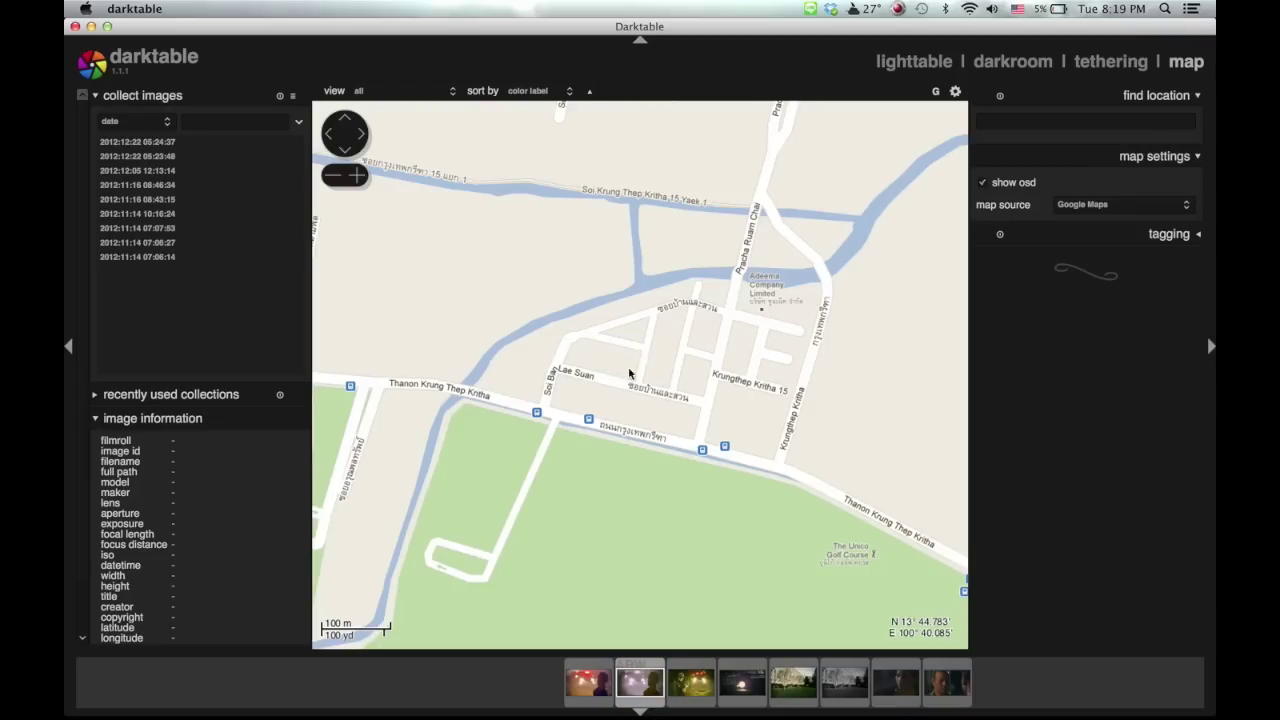
# - Place the selected photo DSC07063.ARW on the map near Soi Ban Lae Suan and move the car photo to the same spot
pyautogui.moveTo(632, 682)
pyautogui.mouseDown()
pyautogui.moveTo(630, 510)
pyautogui.moveTo(585, 370)
pyautogui.moveTo(604, 371)
pyautogui.mouseUp()
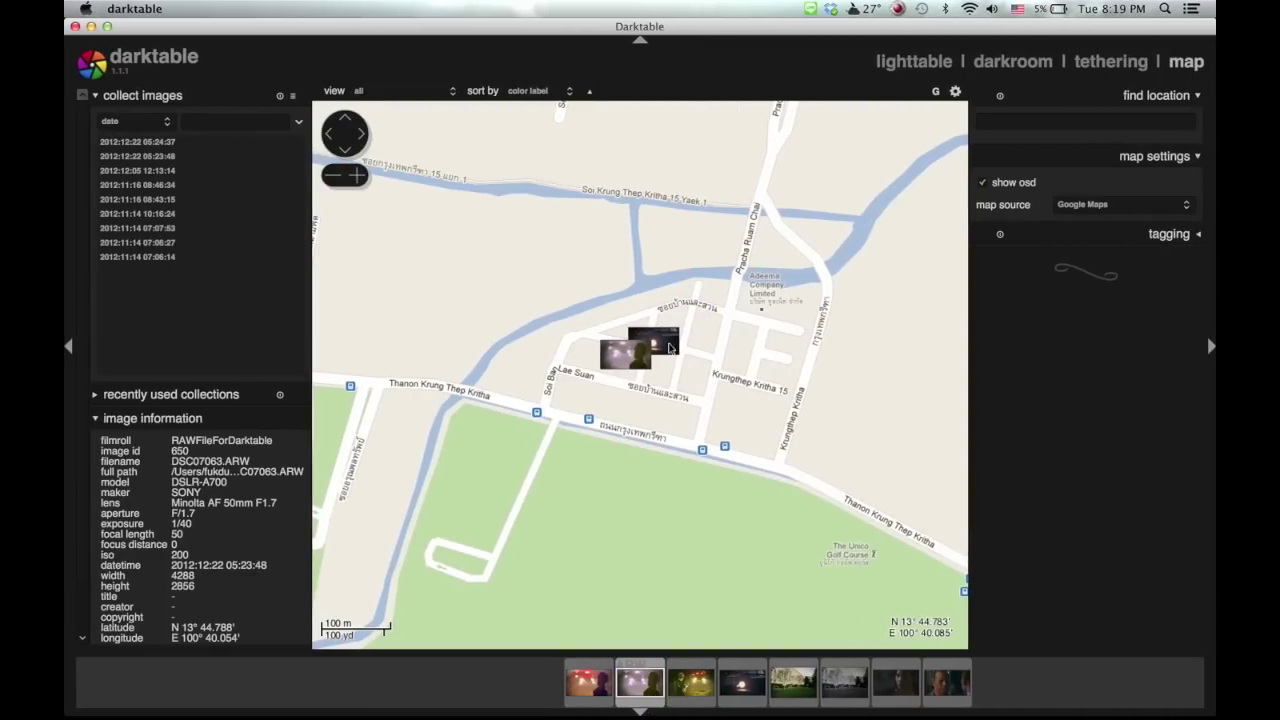
pyautogui.moveTo(661, 346)
pyautogui.mouseDown()
pyautogui.moveTo(605, 348)
pyautogui.moveTo(599, 372)
pyautogui.mouseUp()
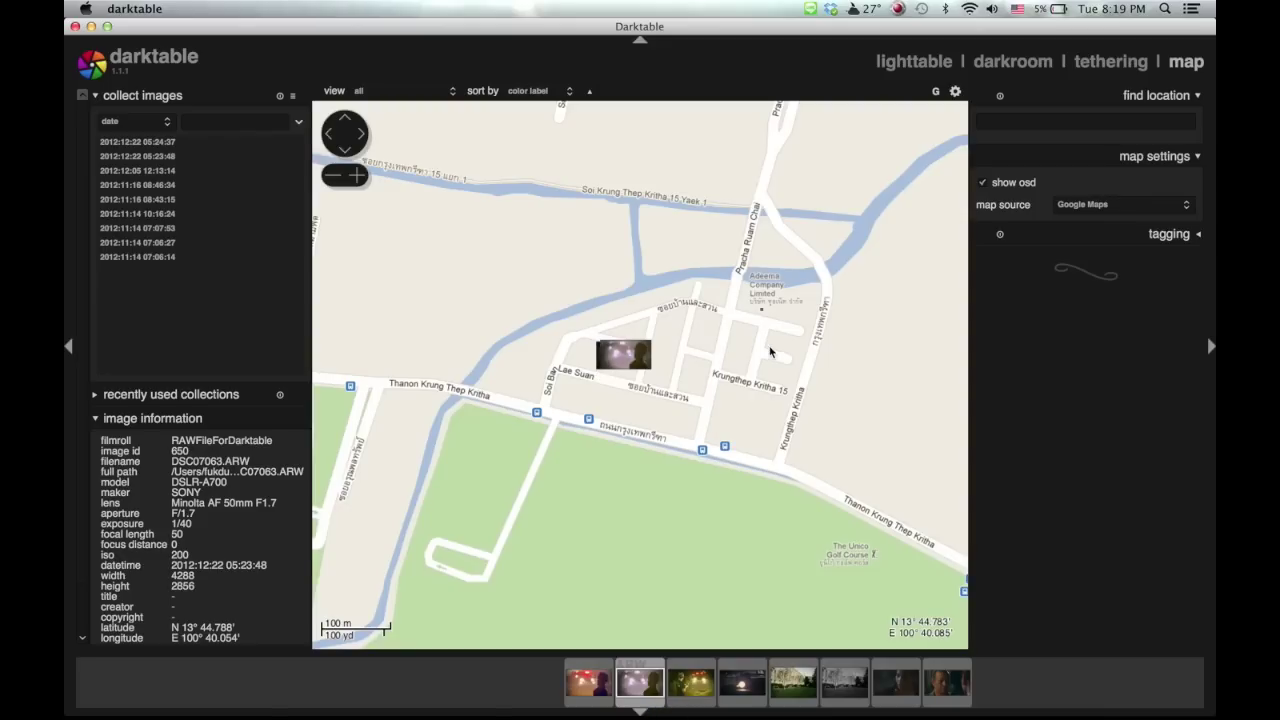
# - Try OpenStreetMap I, Google Hybrid and Google Satellite as the map source, and set it back to Google Maps
pyautogui.click(1127, 208)
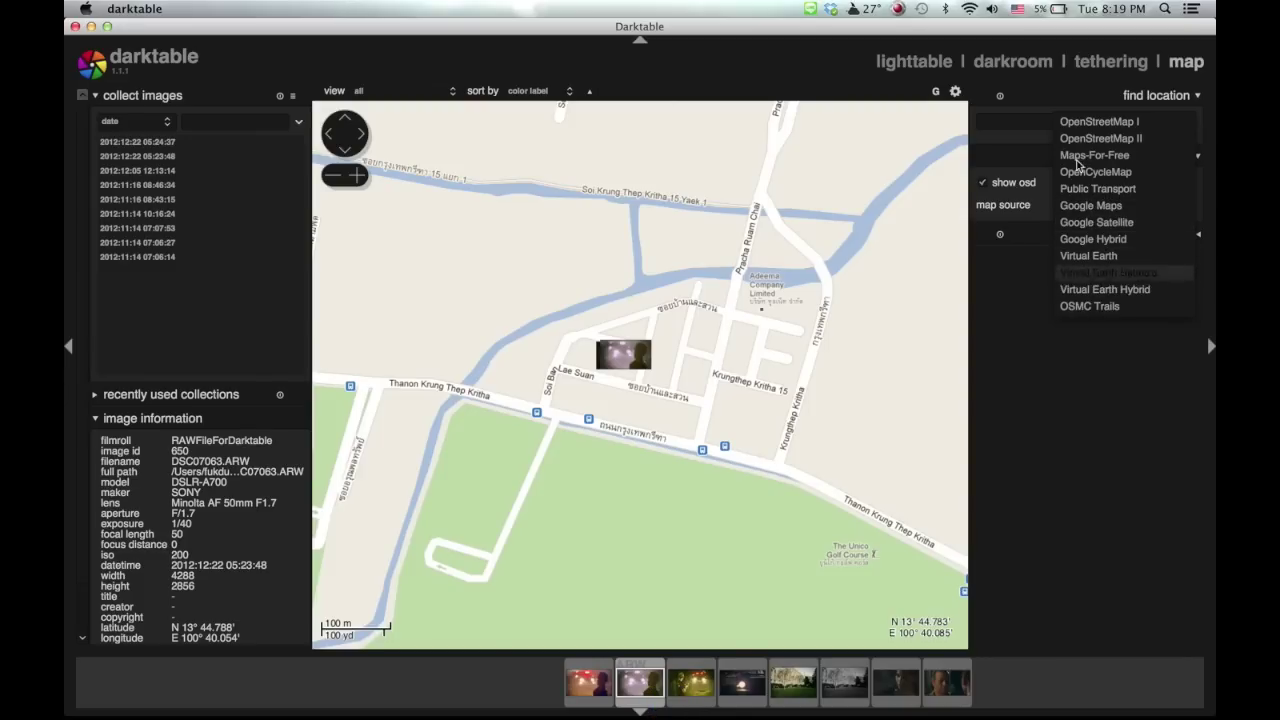
pyautogui.click(1082, 122)
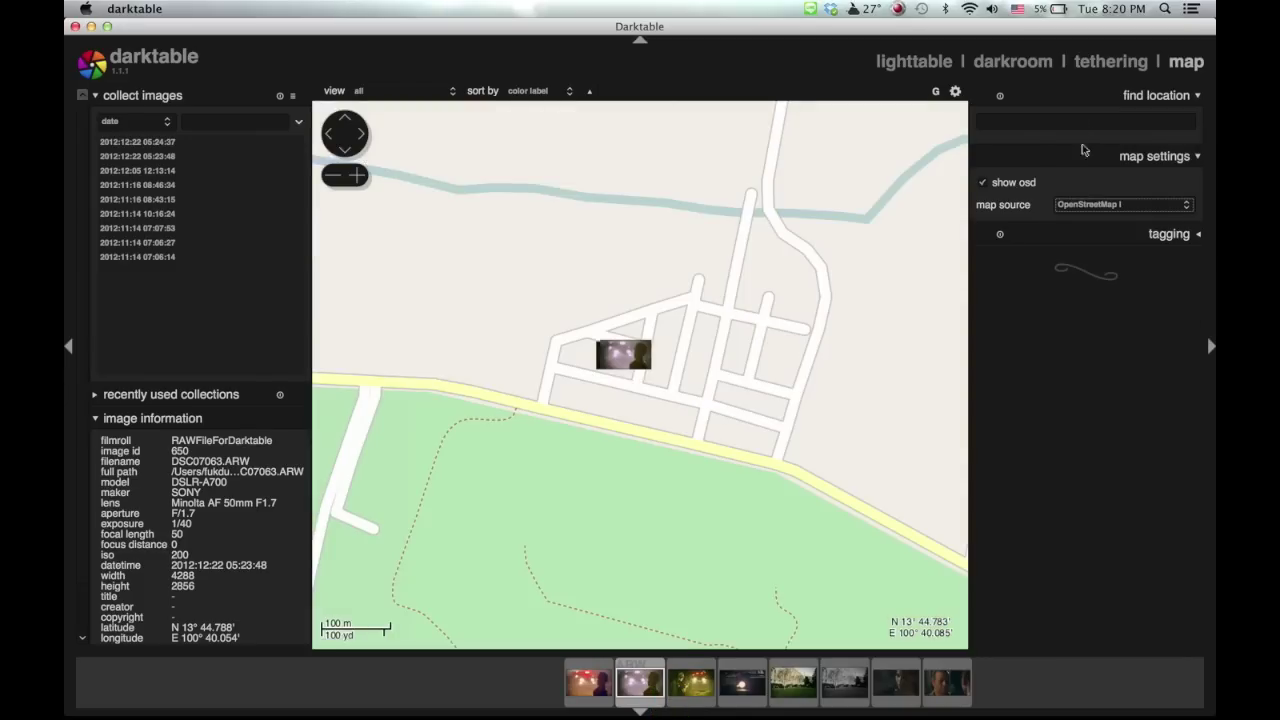
pyautogui.click(1087, 208)
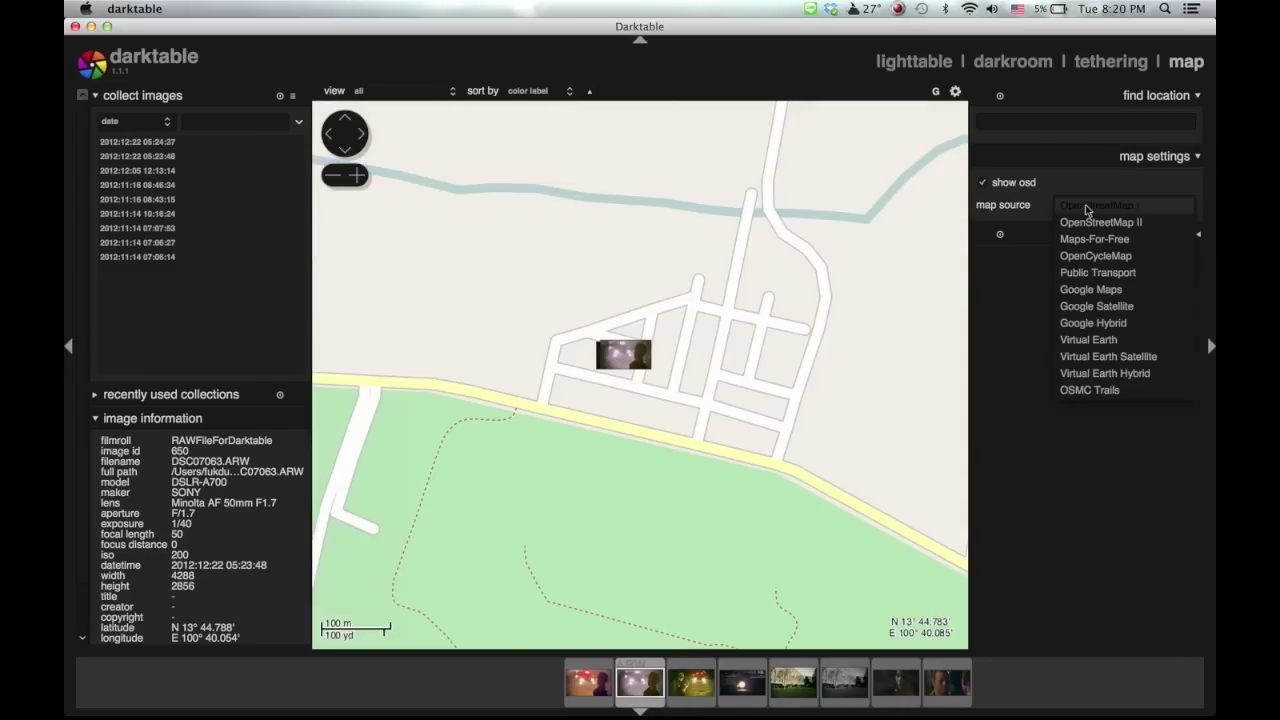
pyautogui.click(1090, 323)
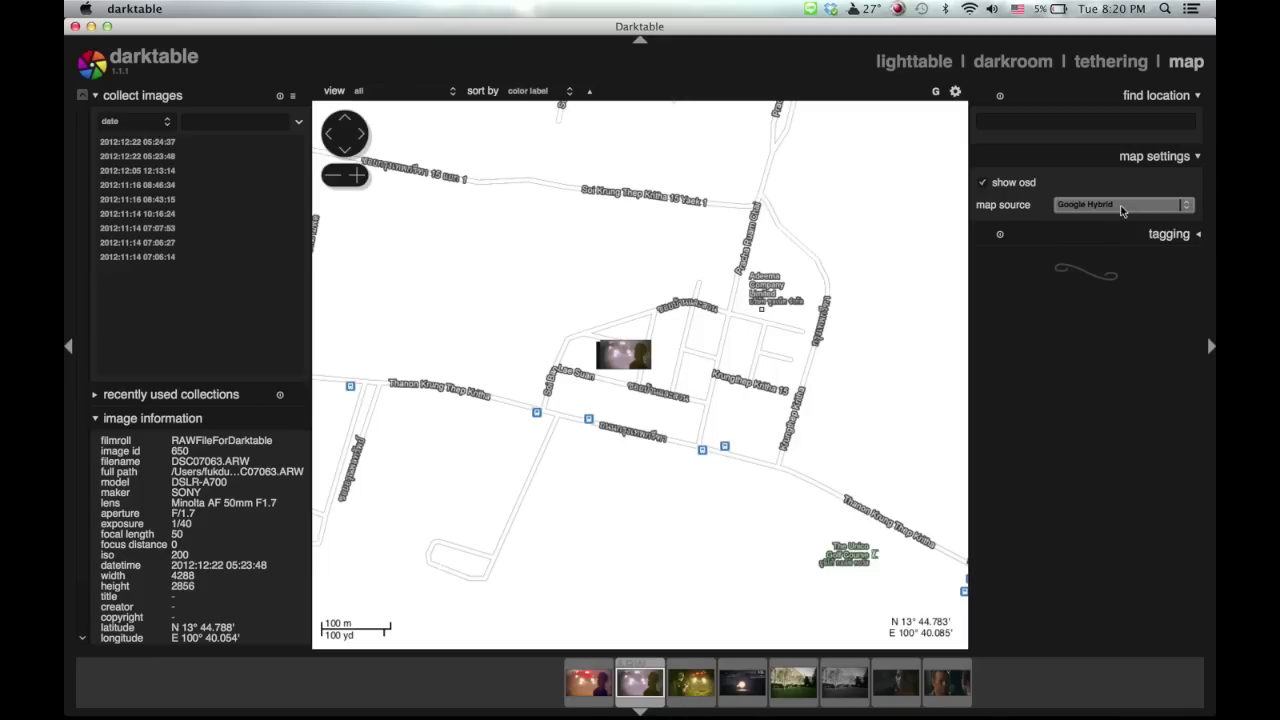
pyautogui.click(1121, 207)
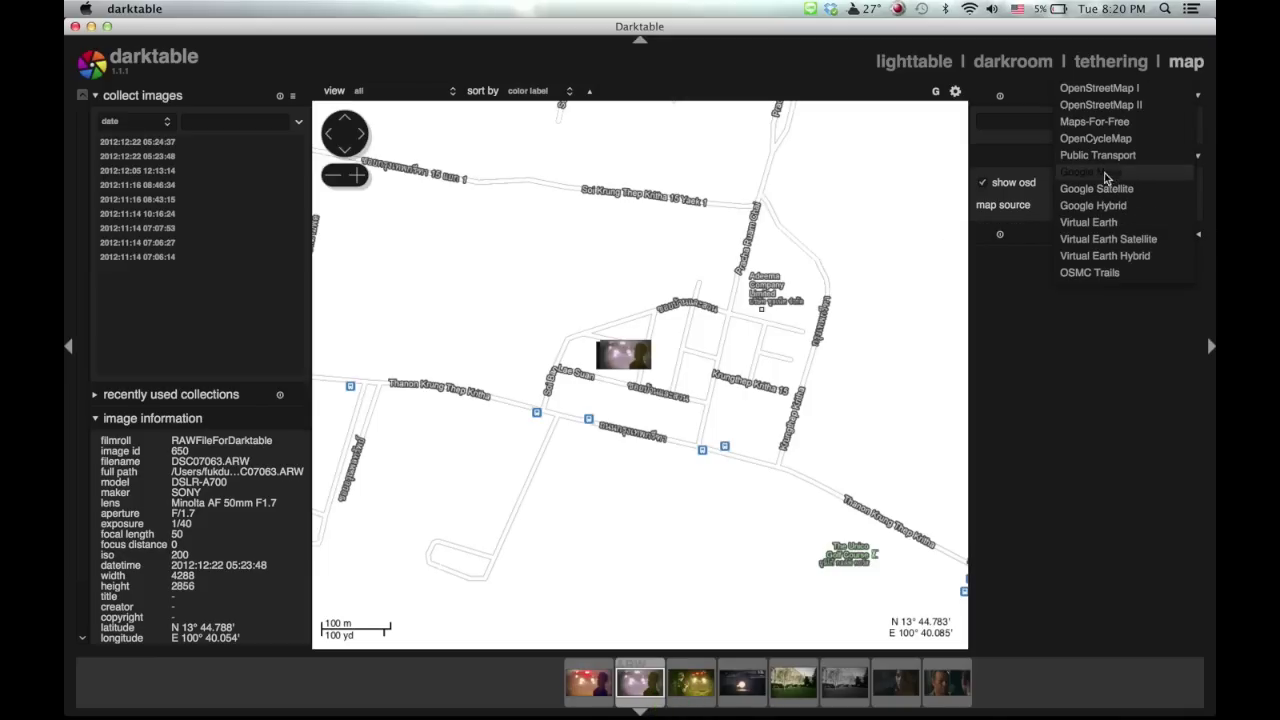
pyautogui.click(1100, 190)
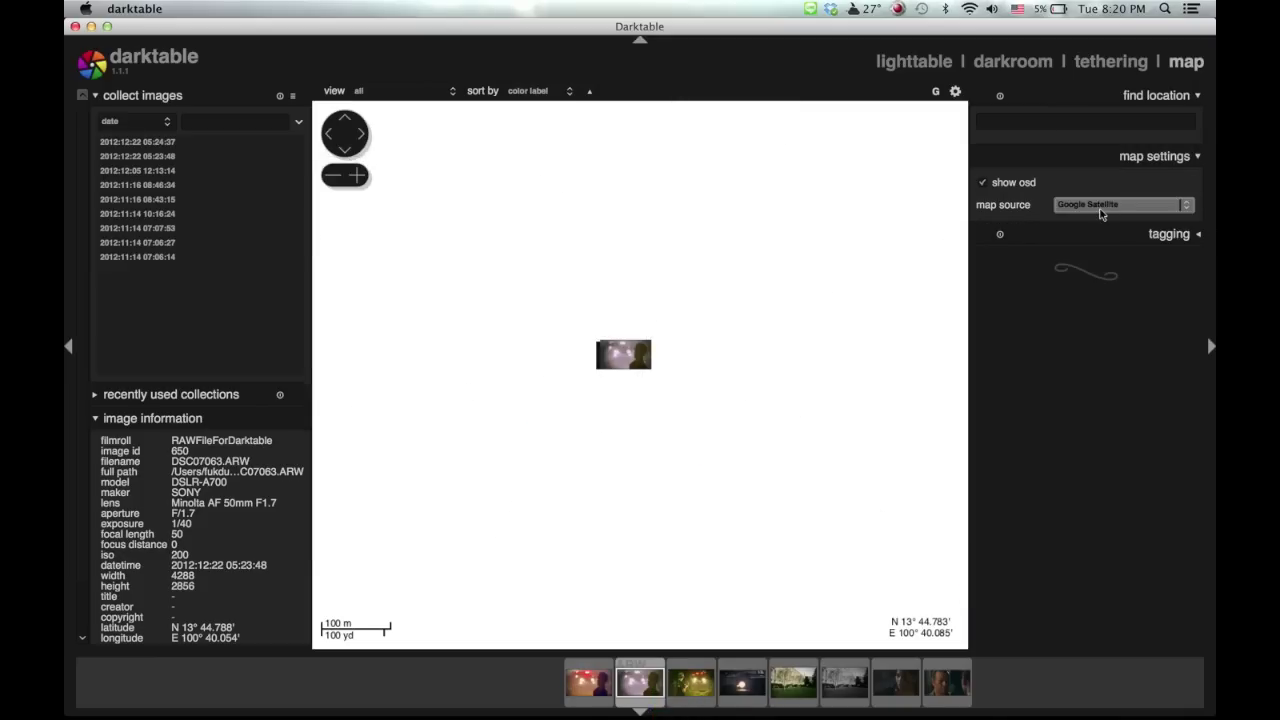
pyautogui.click(1101, 210)
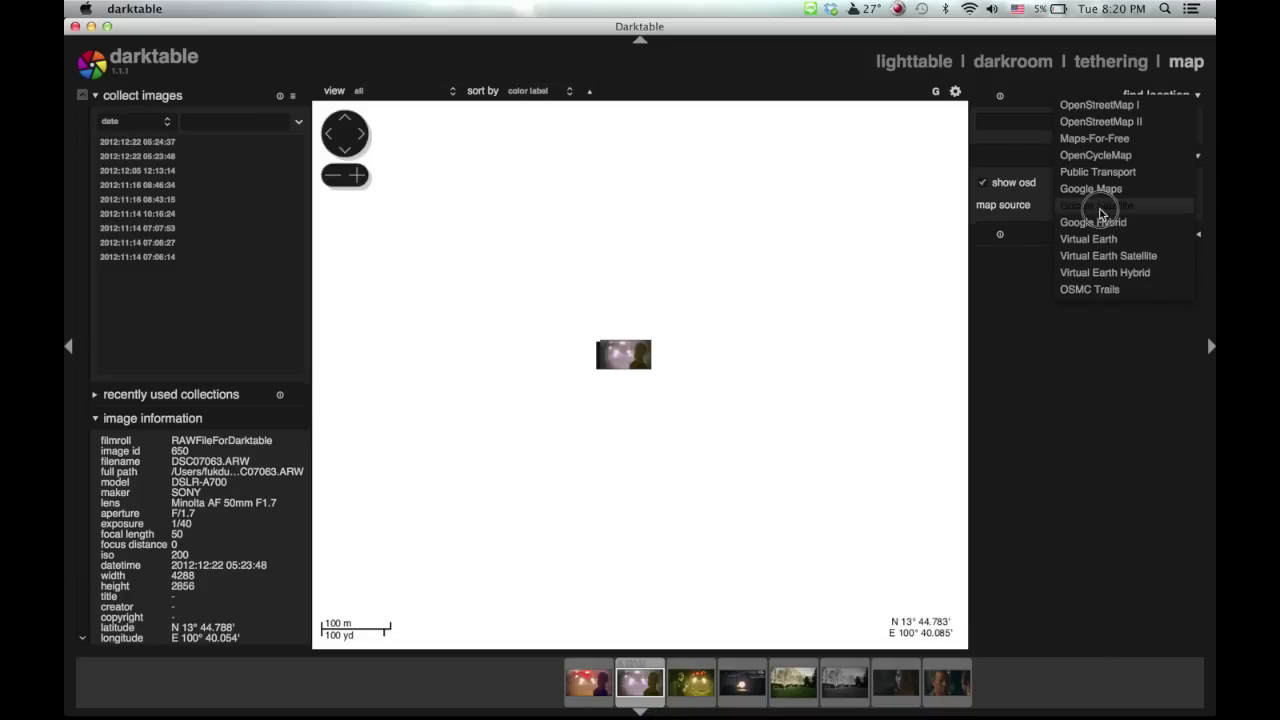
pyautogui.click(1100, 190)
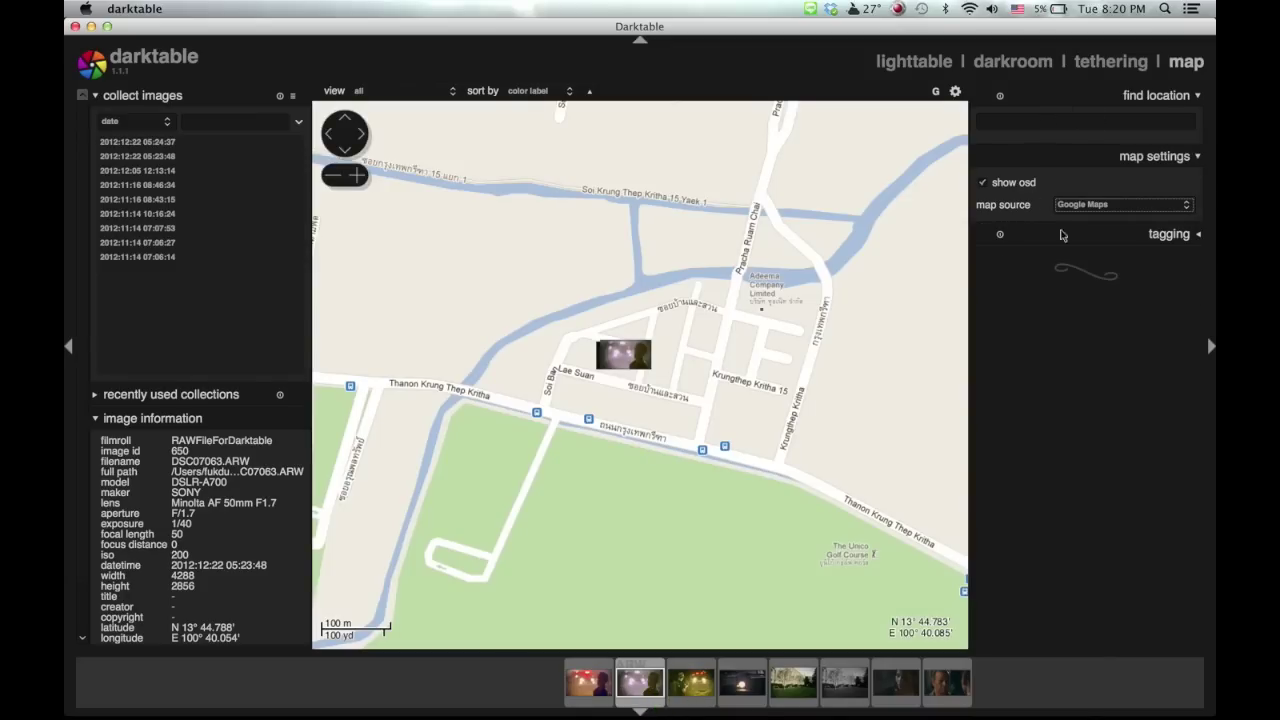
# - Search the map for the location กรุงเทพกรีฑา
pyautogui.click(1006, 121)
pyautogui.press('super+space')
pyautogui.write('m')
pyautogui.write('รุงเทพฯ')
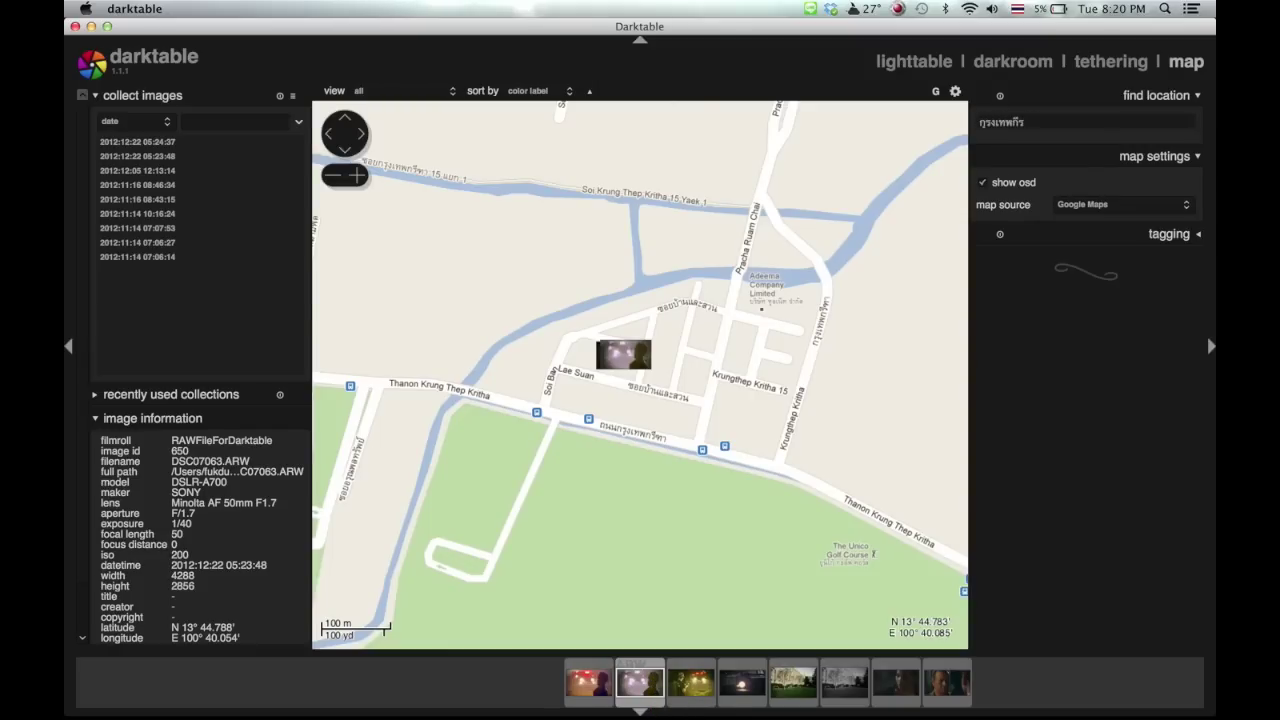
pyautogui.click(1007, 126)
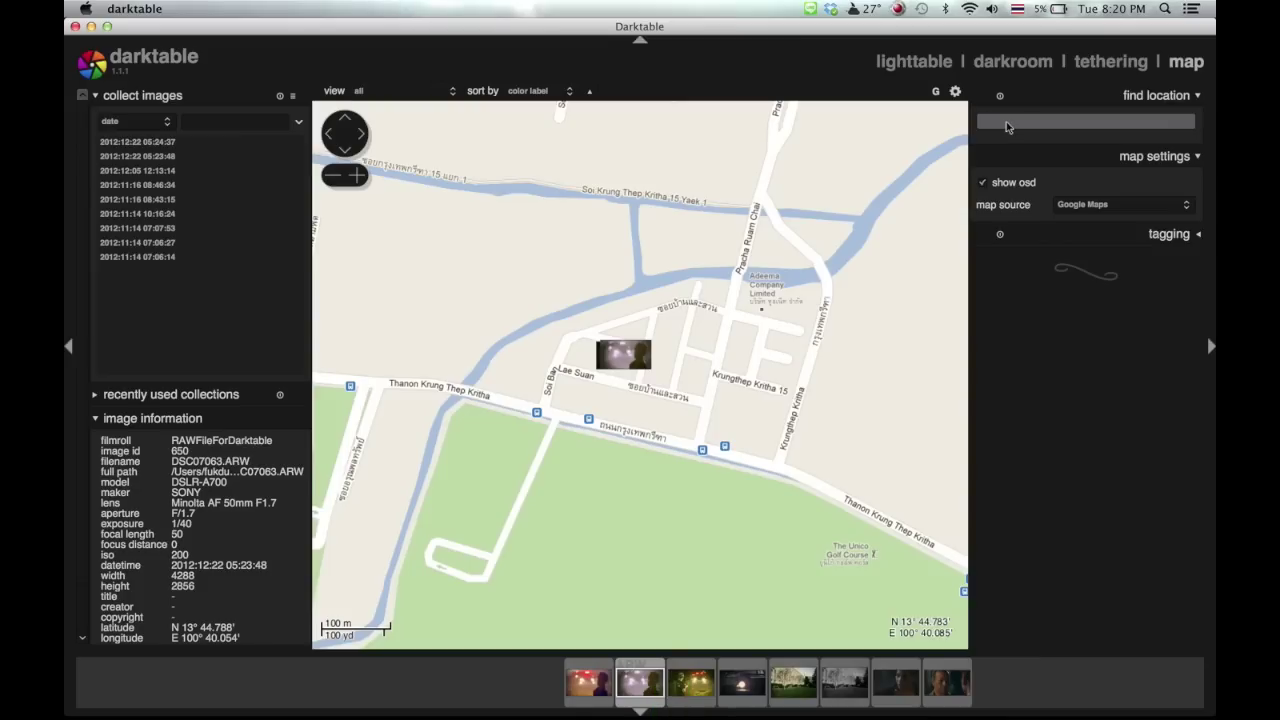
pyautogui.write('กรุงเทพกรีฑา')
pyautogui.press('Return')
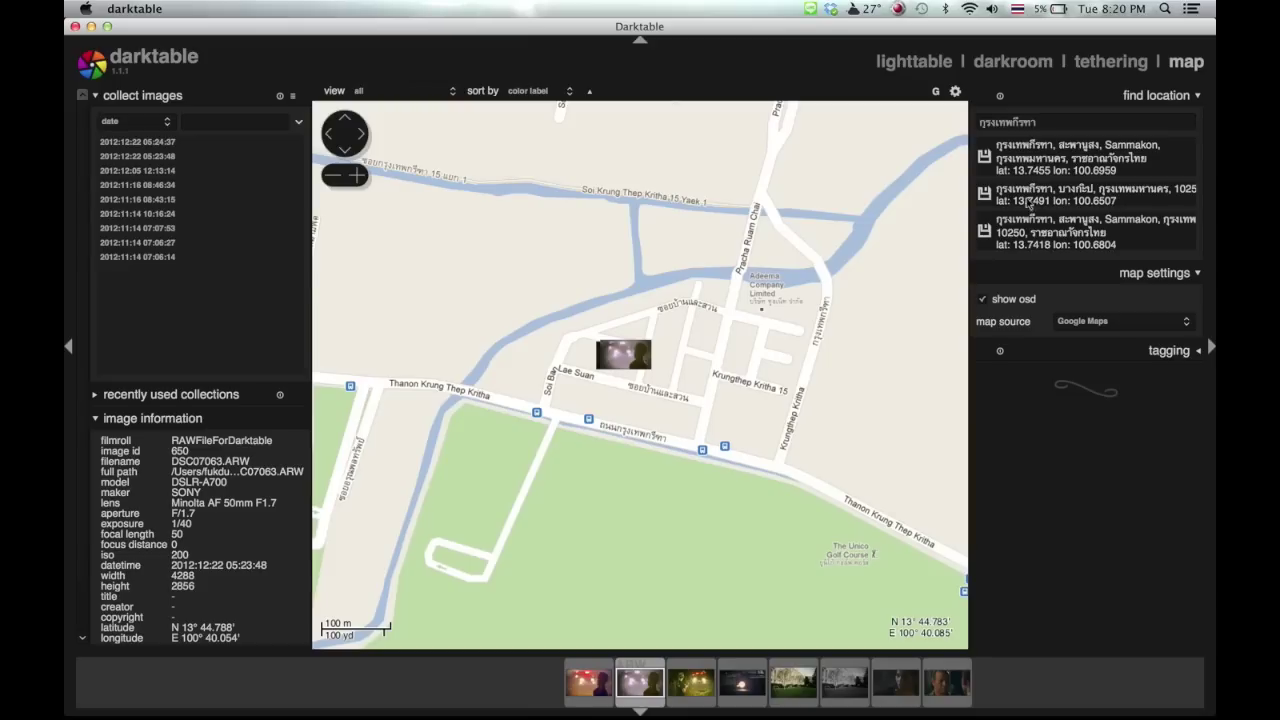
# - Show each of the three found locations on the map in turn, from the first to the last
pyautogui.click(1027, 160)
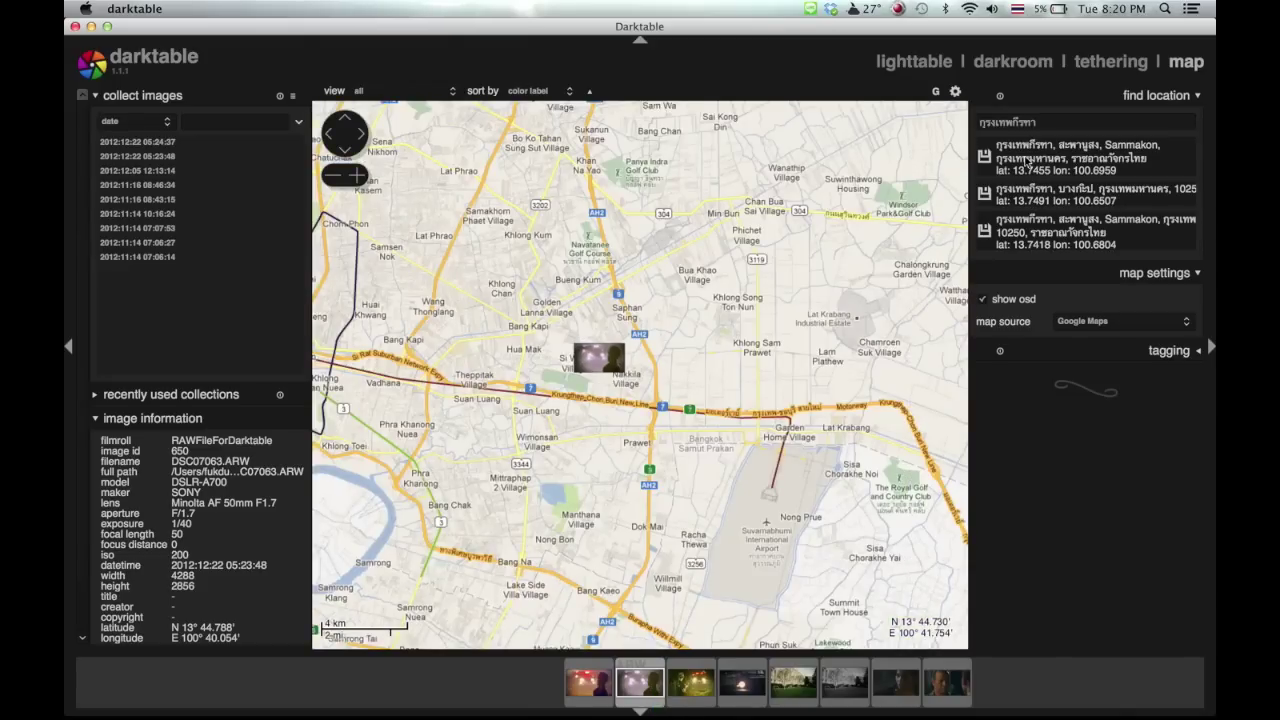
pyautogui.click(1027, 205)
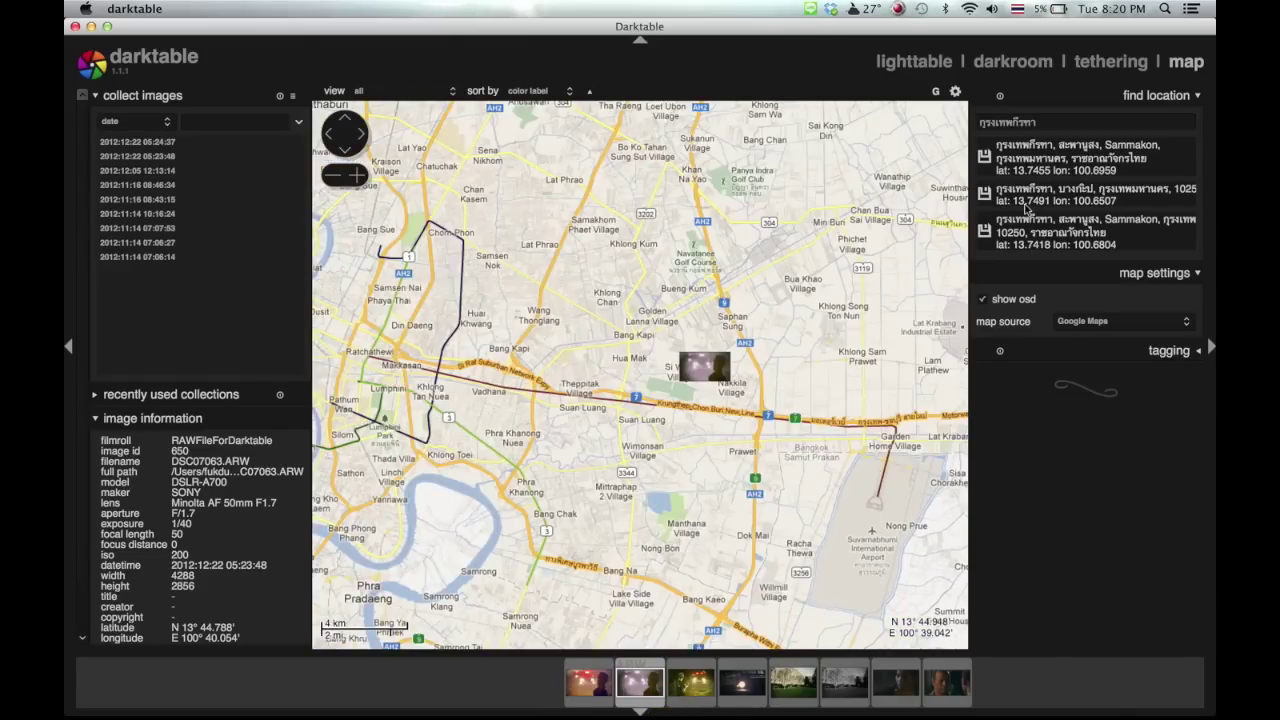
pyautogui.click(1027, 243)
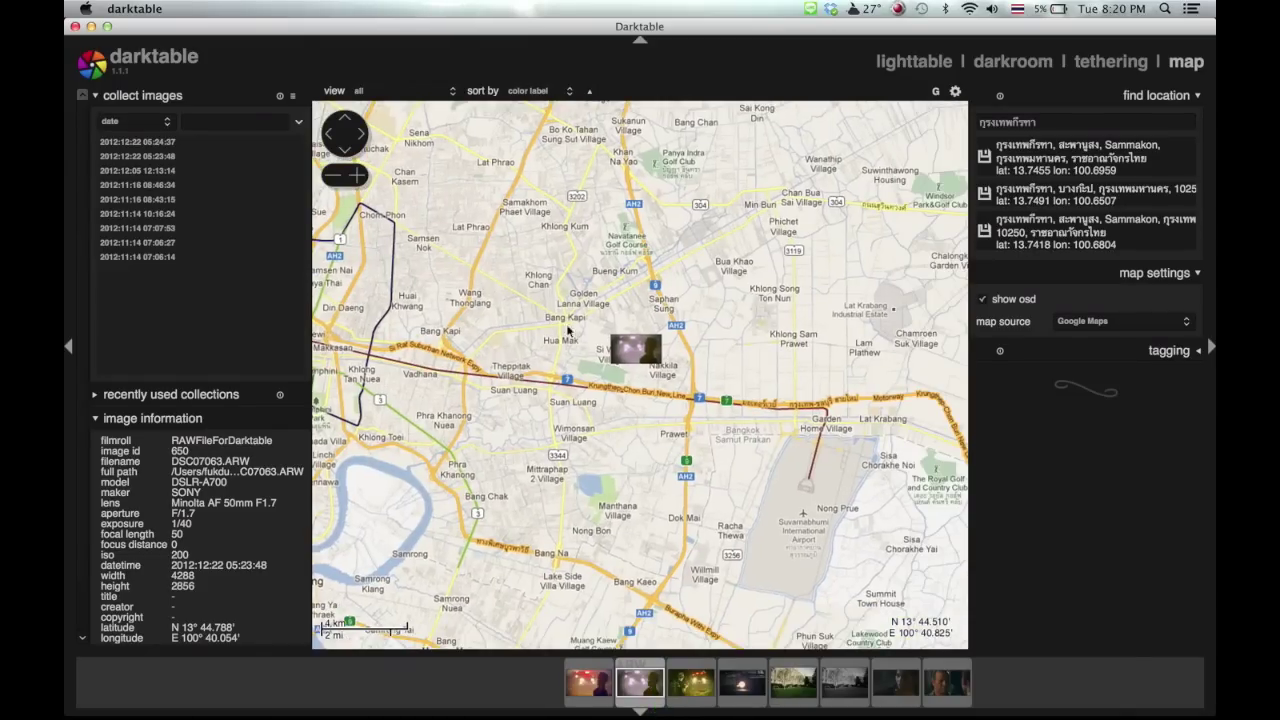
# - Bring the placed photos near Soi Ban Lae Suan back into a close view on the map
pyautogui.click(357, 177)
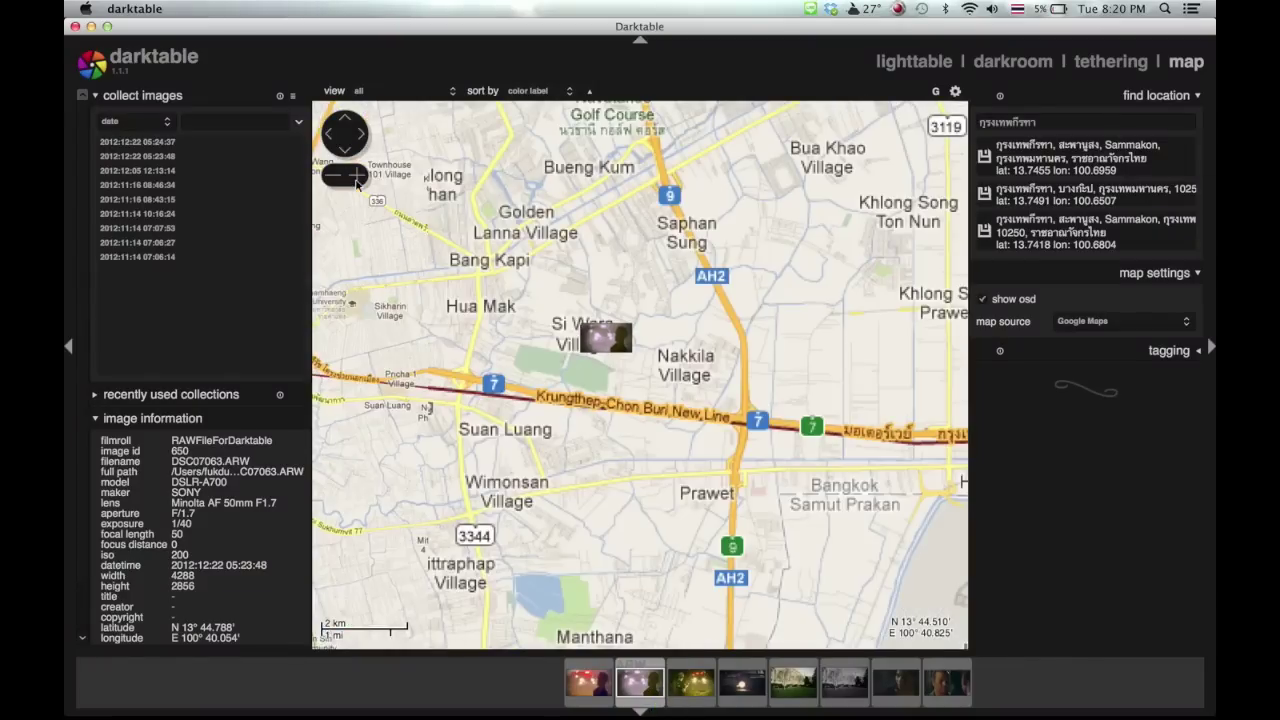
pyautogui.click(357, 177)
pyautogui.scroll(-1, 478, 327)
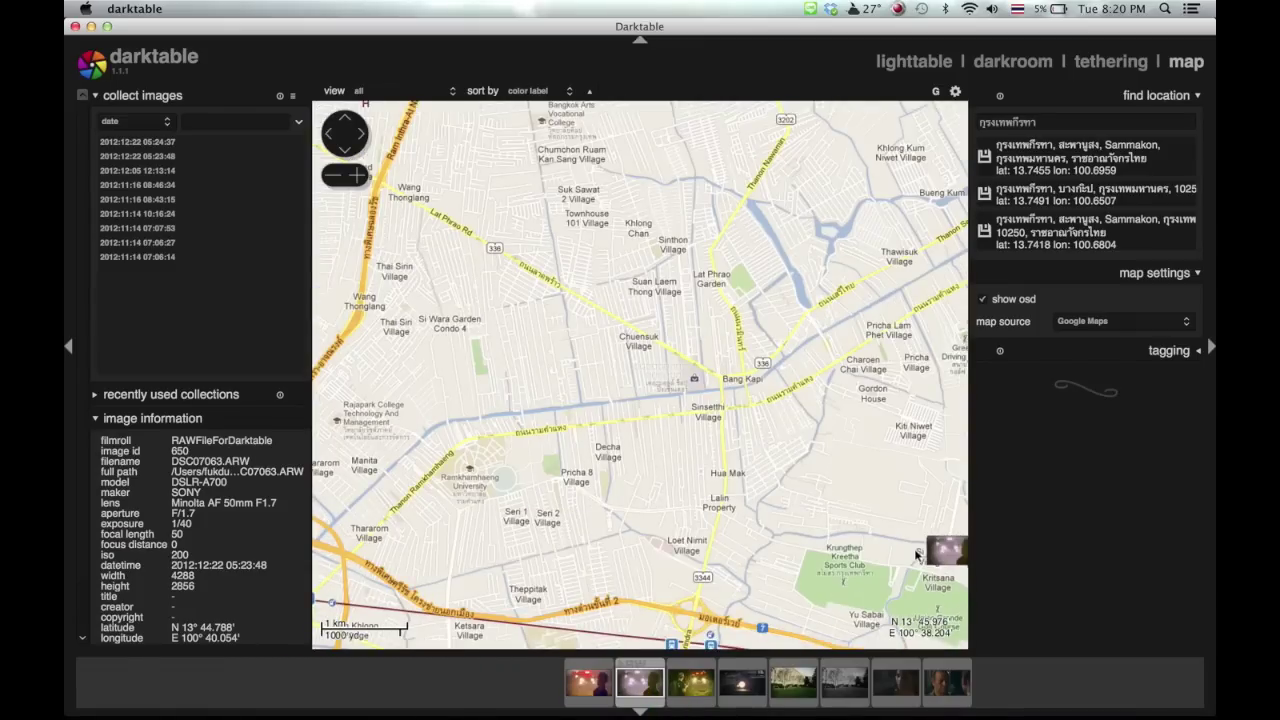
pyautogui.doubleClick(918, 555)
pyautogui.scroll(2, 568, 347)
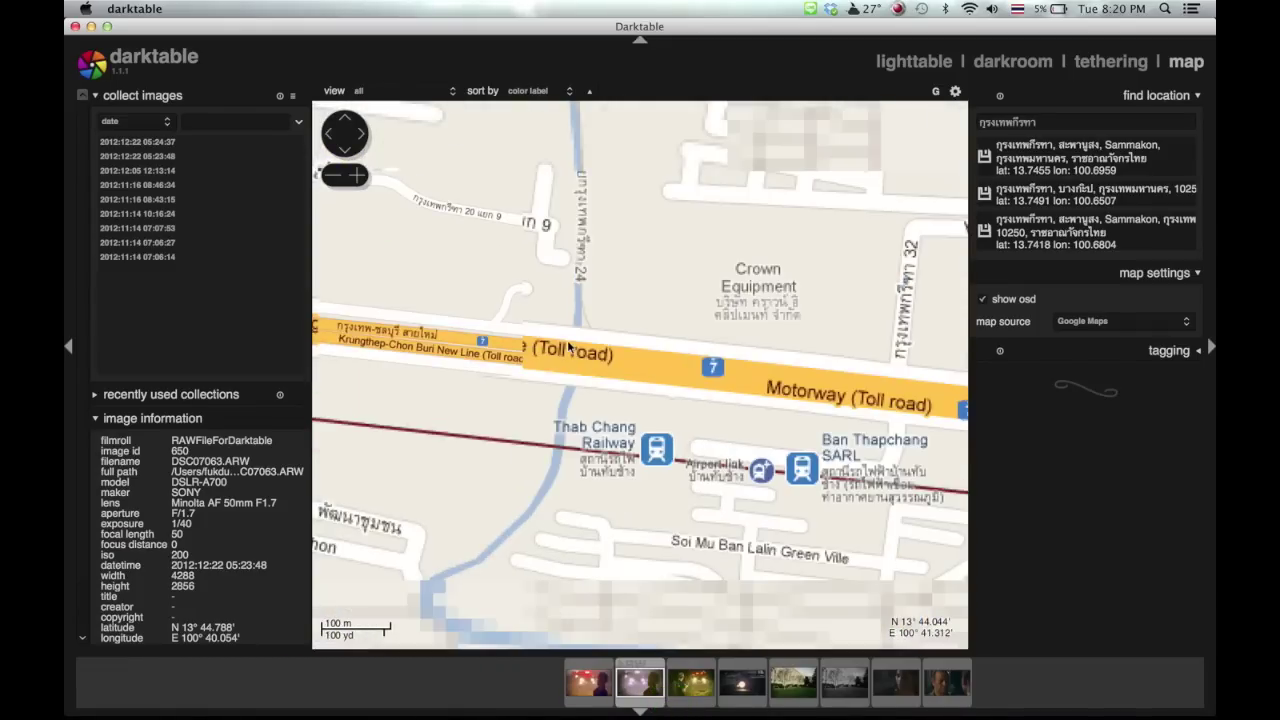
pyautogui.scroll(-2, 568, 347)
pyautogui.moveTo(414, 269); pyautogui.dragTo(440, 277)
pyautogui.scroll(-2, 440, 277)
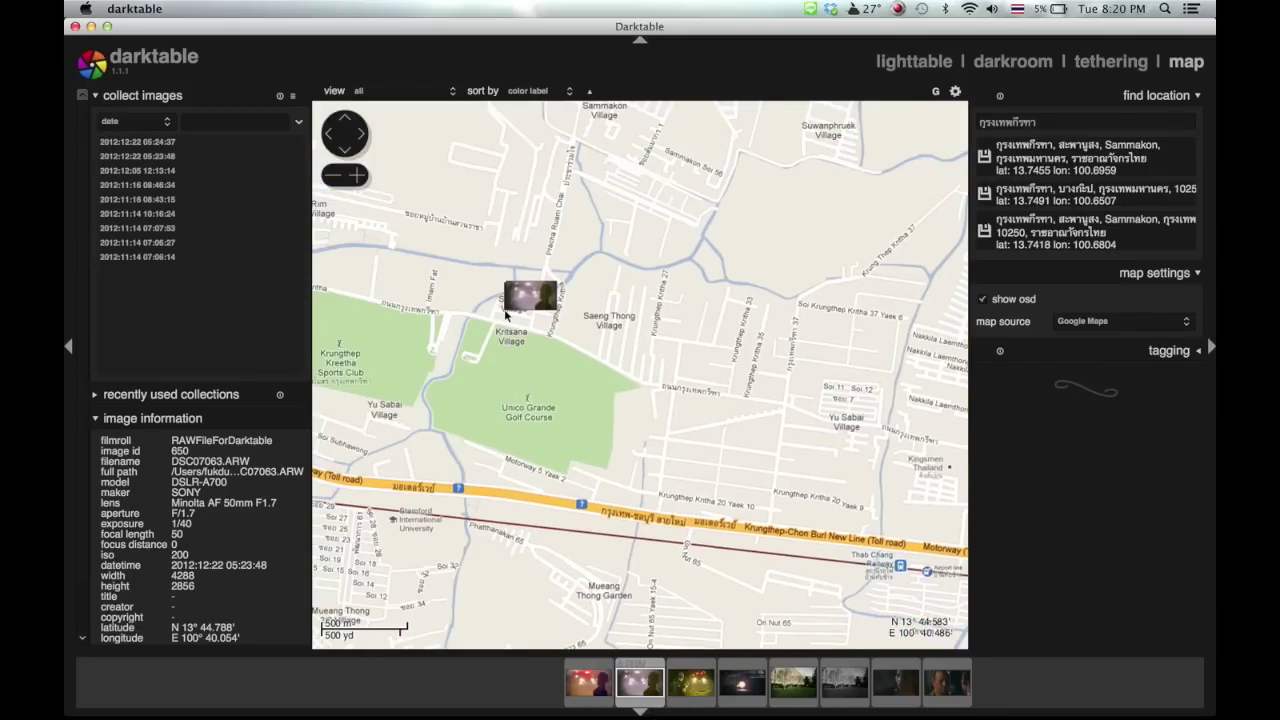
pyautogui.scroll(4, 505, 316)
pyautogui.moveTo(508, 331)
pyautogui.mouseDown()
pyautogui.moveTo(814, 417)
pyautogui.moveTo(437, 303)
pyautogui.moveTo(814, 434)
pyautogui.moveTo(534, 400)
pyautogui.moveTo(678, 458)
pyautogui.moveTo(621, 435)
pyautogui.moveTo(596, 398)
pyautogui.mouseUp()
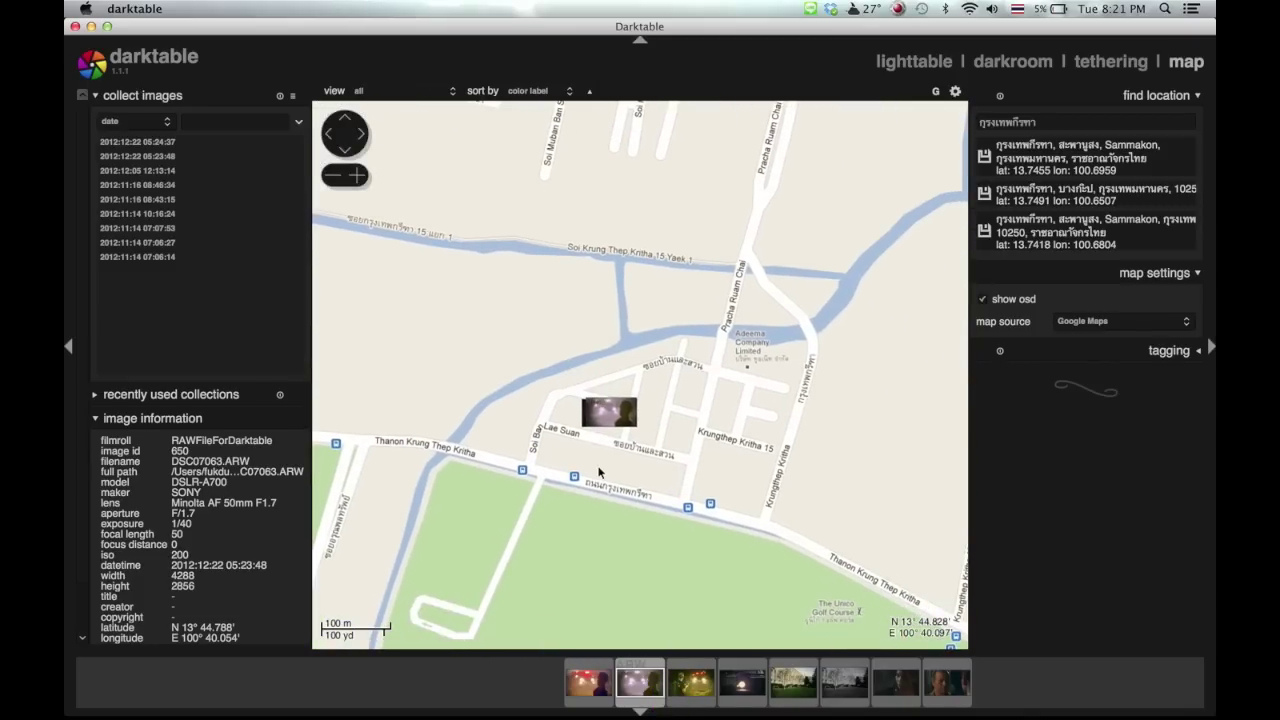
pyautogui.moveTo(600, 472); pyautogui.dragTo(728, 192)
pyautogui.moveTo(674, 337); pyautogui.dragTo(635, 540)
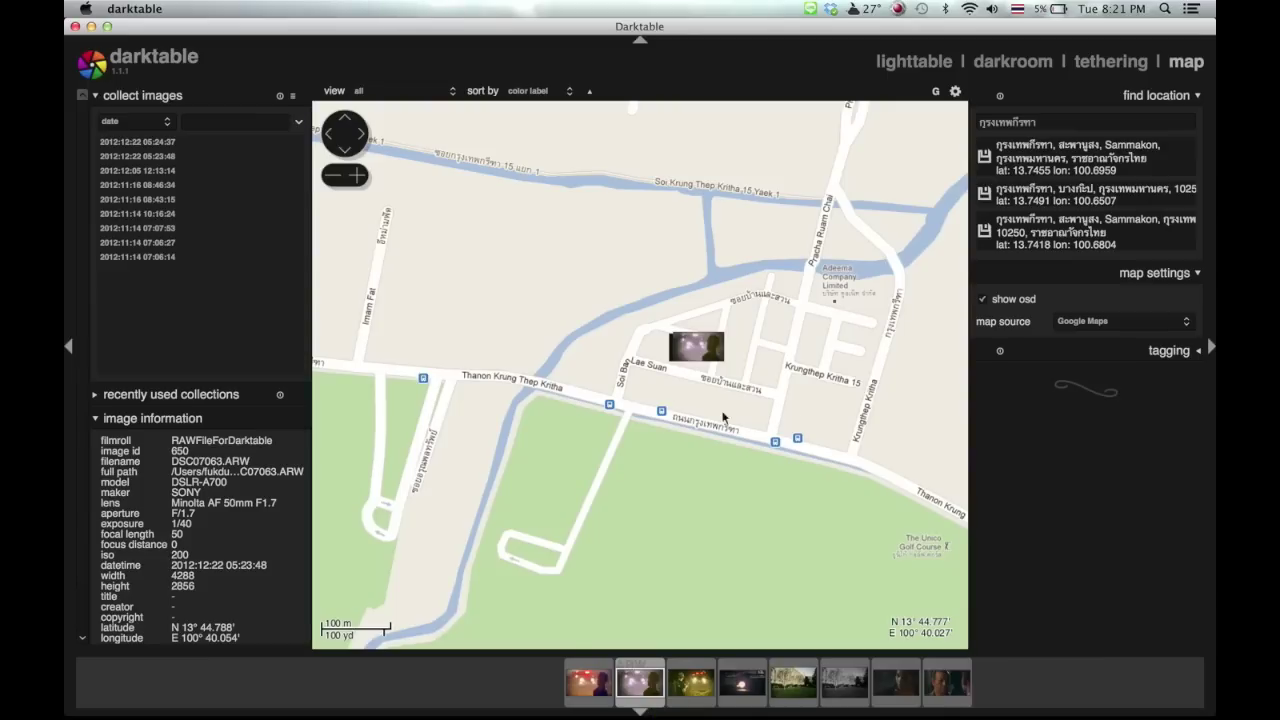
# - Check the tags attached to the selected photo, then collapse the tagging and find location sections
pyautogui.click(1199, 350)
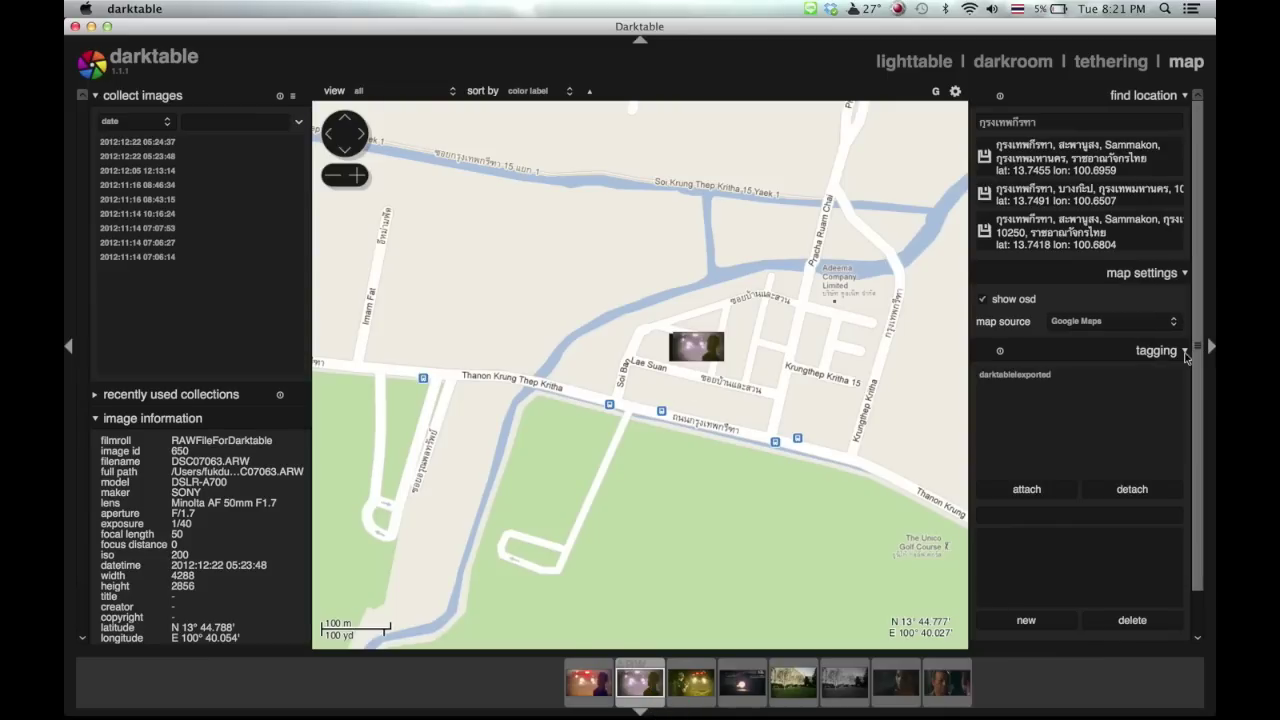
pyautogui.click(1185, 352)
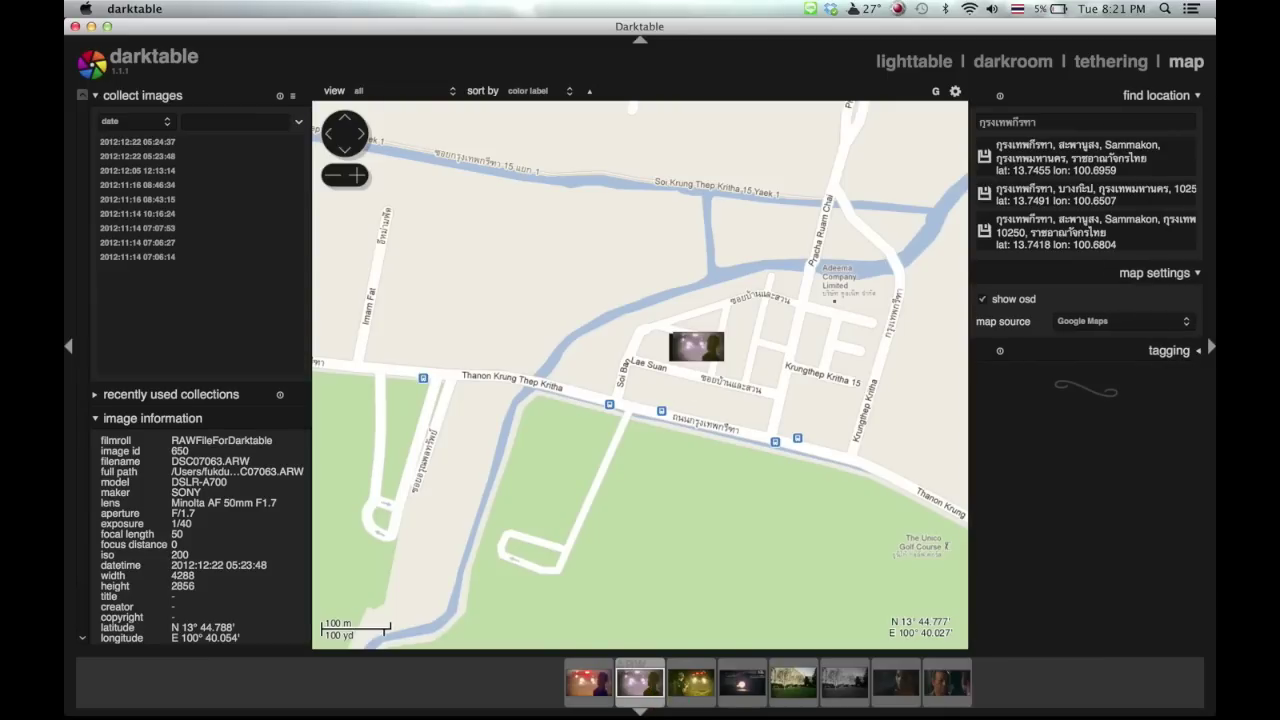
pyautogui.click(1199, 96)
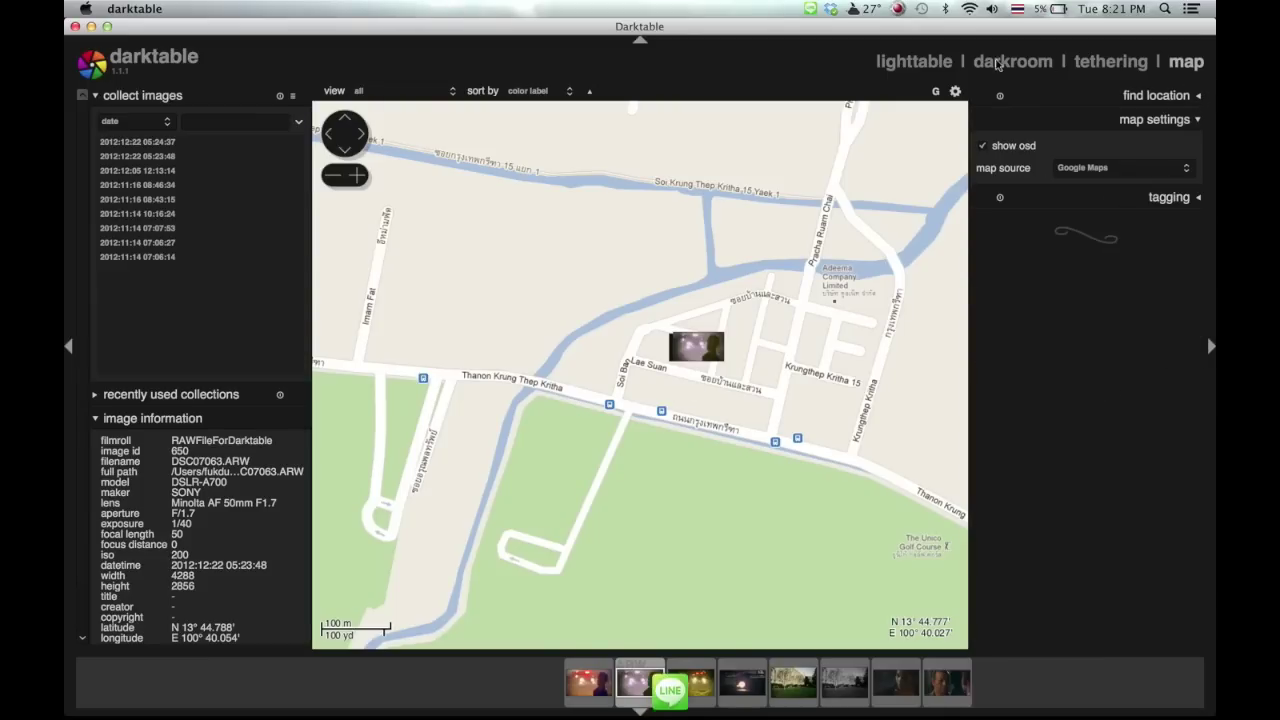
# - Return to the lighttable, minimize the darktable window and switch to the Finder desktop
pyautogui.click(902, 64)
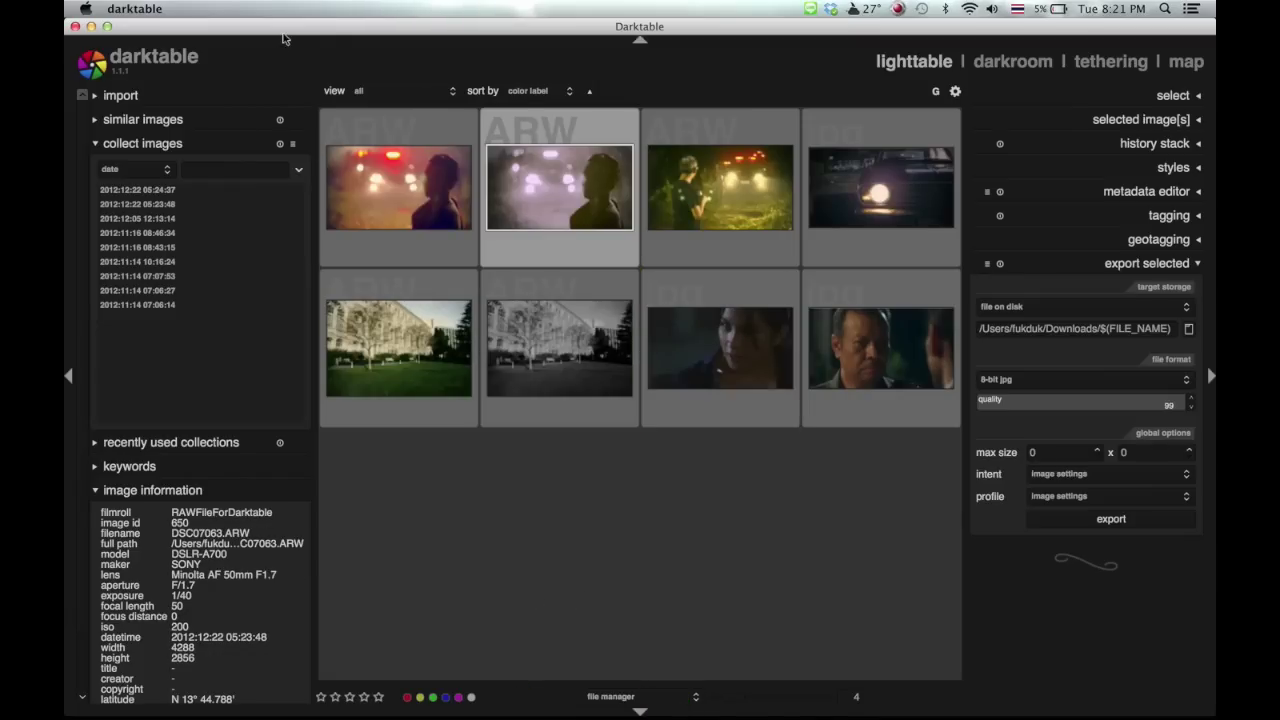
pyautogui.press('super+m')
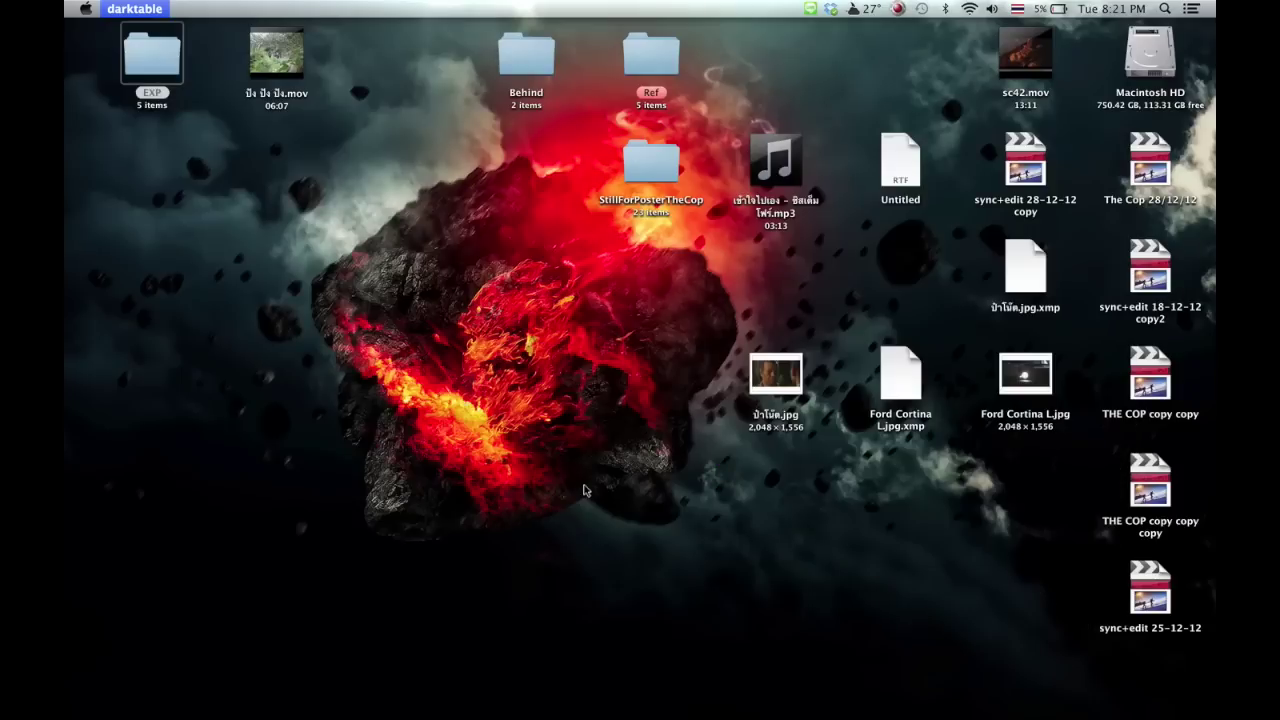
pyautogui.click(825, 641)
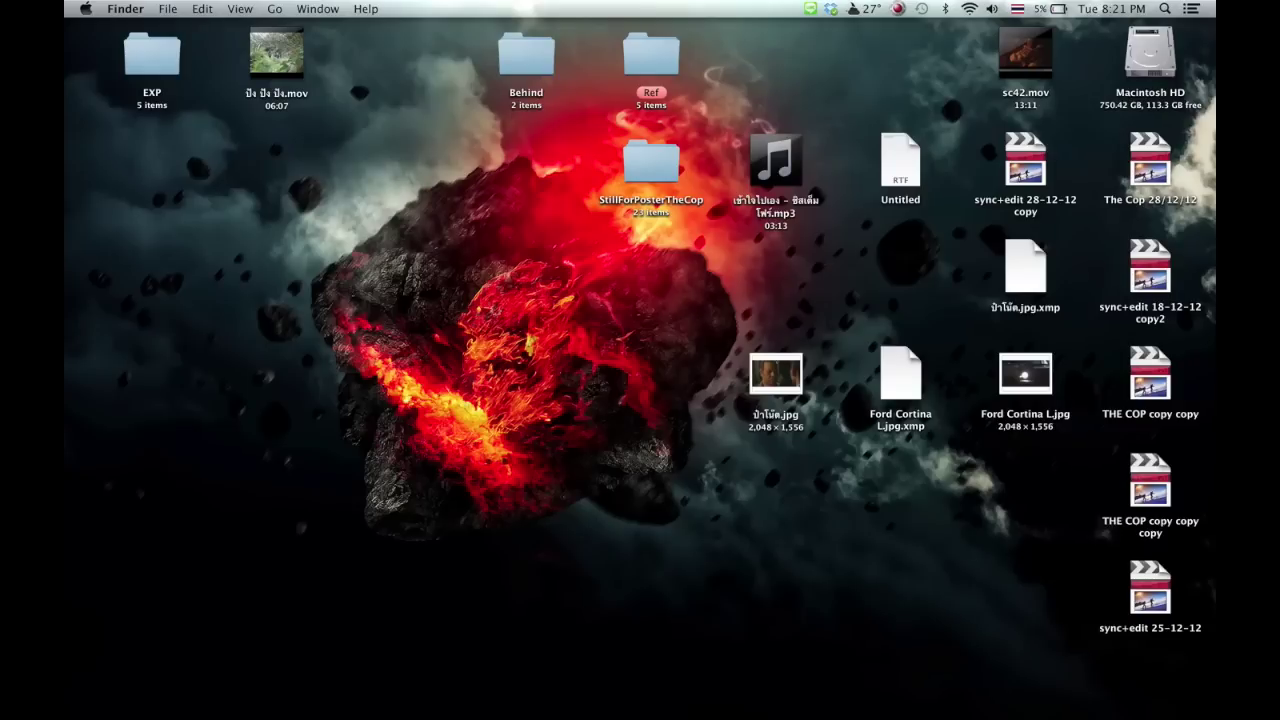
# - Open the Downloads folder from a Macintosh HD window and view the exported DSC07063_01.jpg in a large preview, closing it after inspection
pyautogui.click(1135, 60)
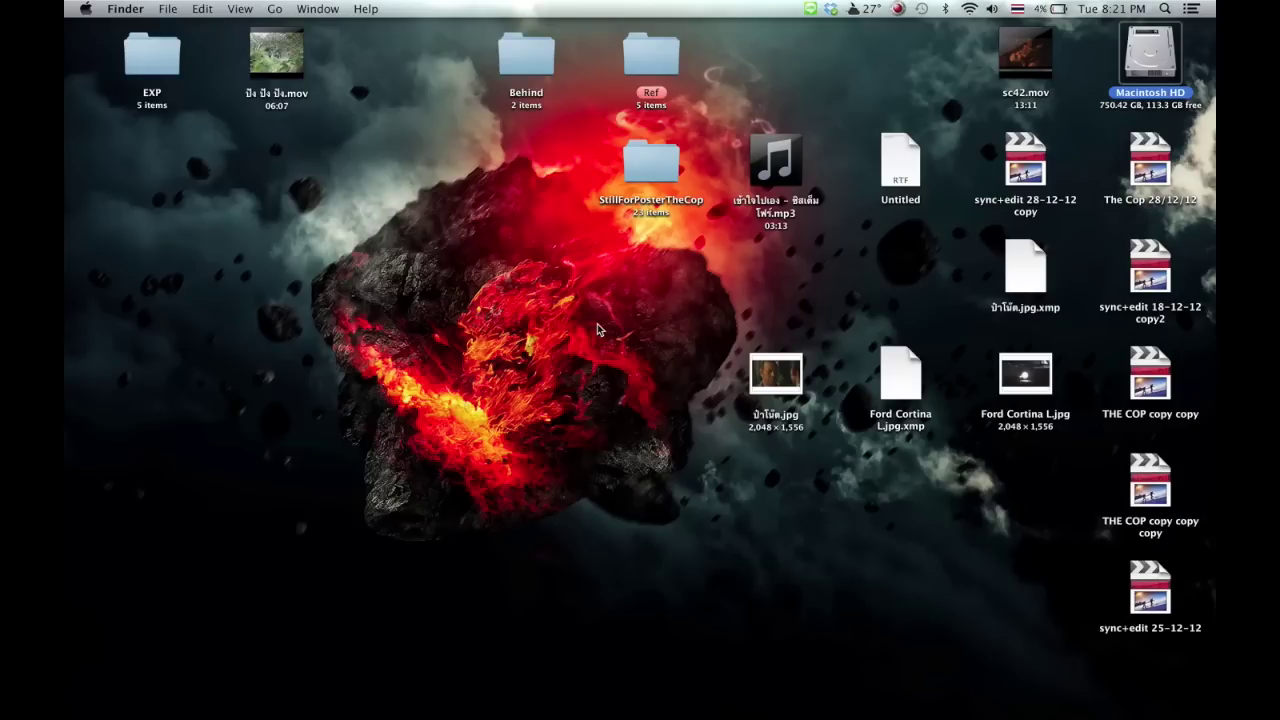
pyautogui.press('super+o')
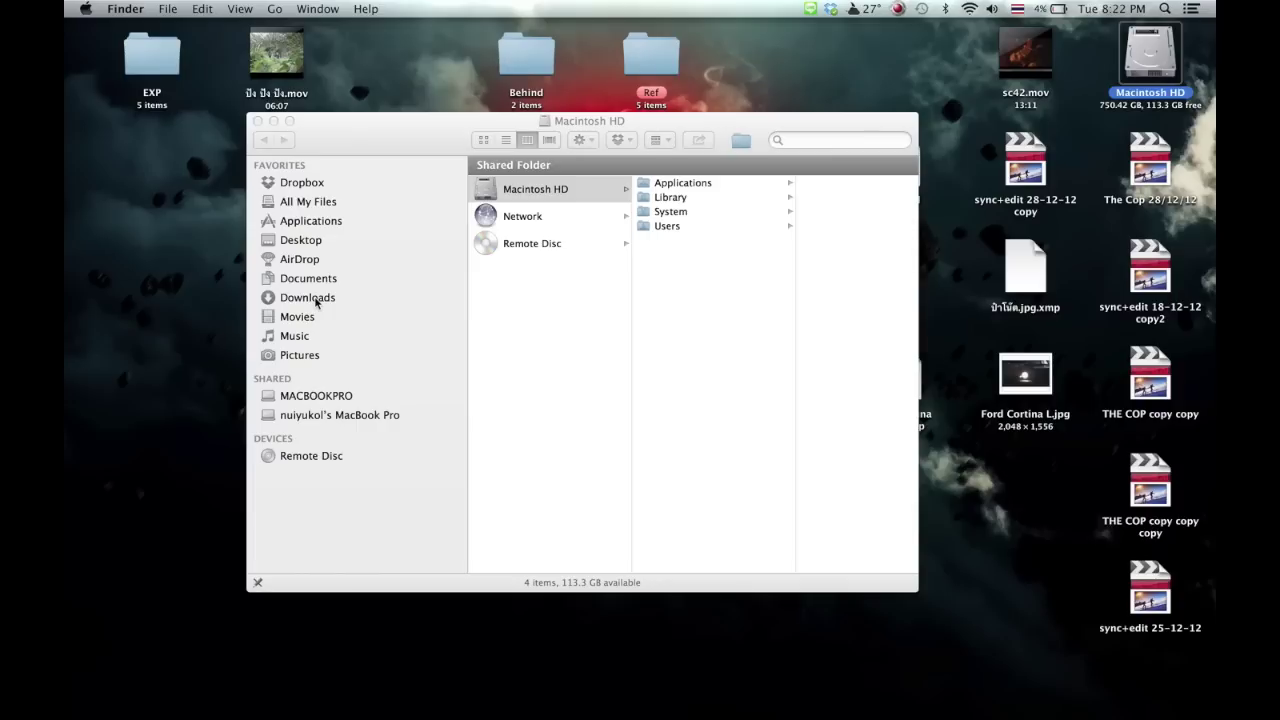
pyautogui.click(316, 303)
pyautogui.click(316, 303)
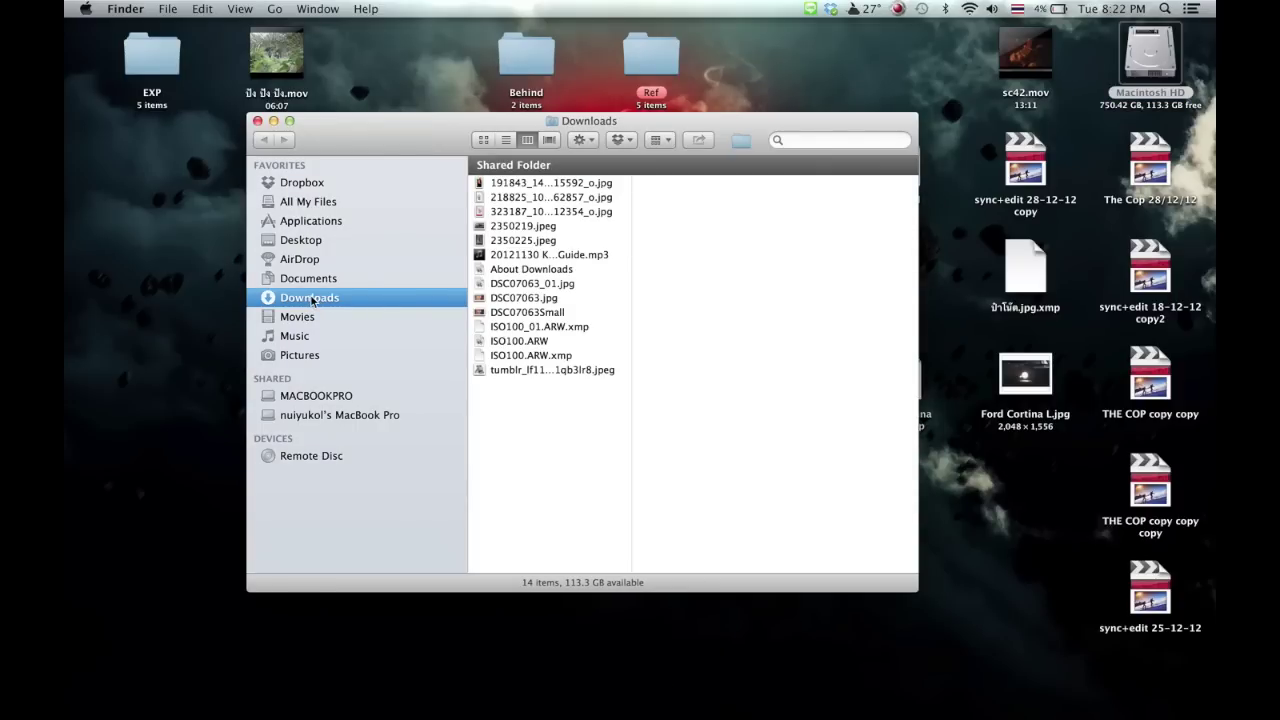
pyautogui.click(515, 286)
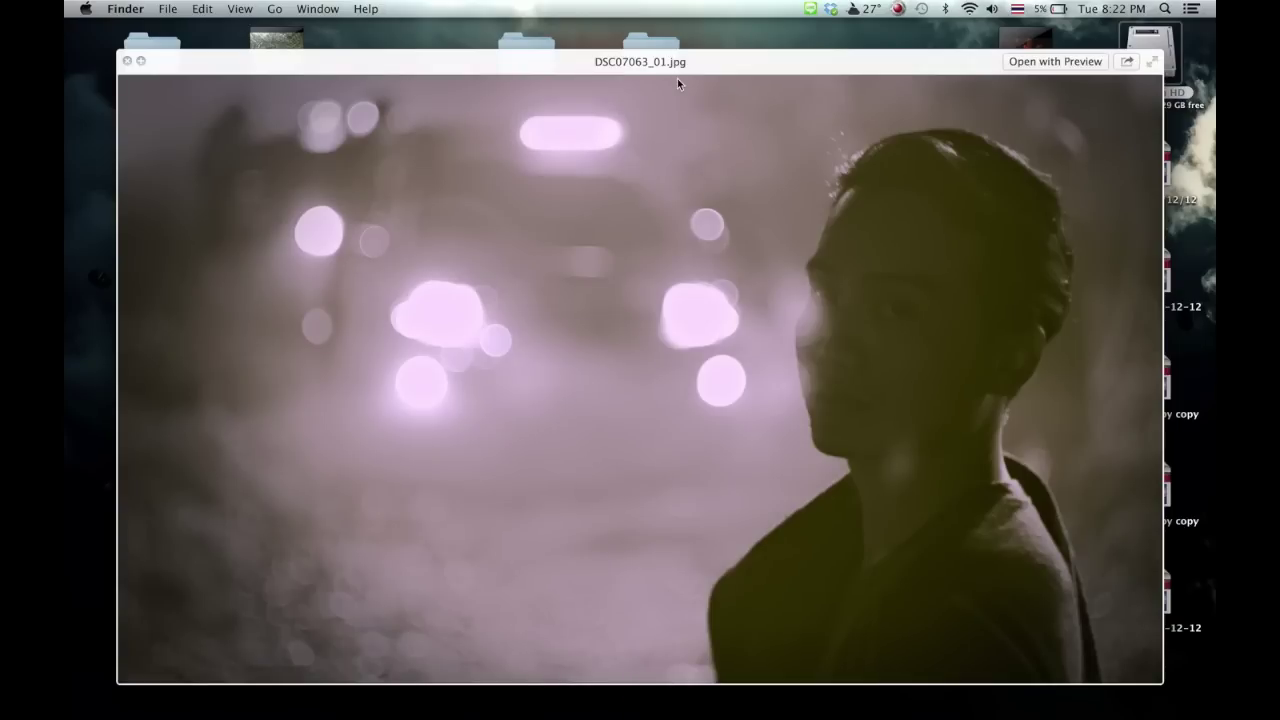
pyautogui.press('space')
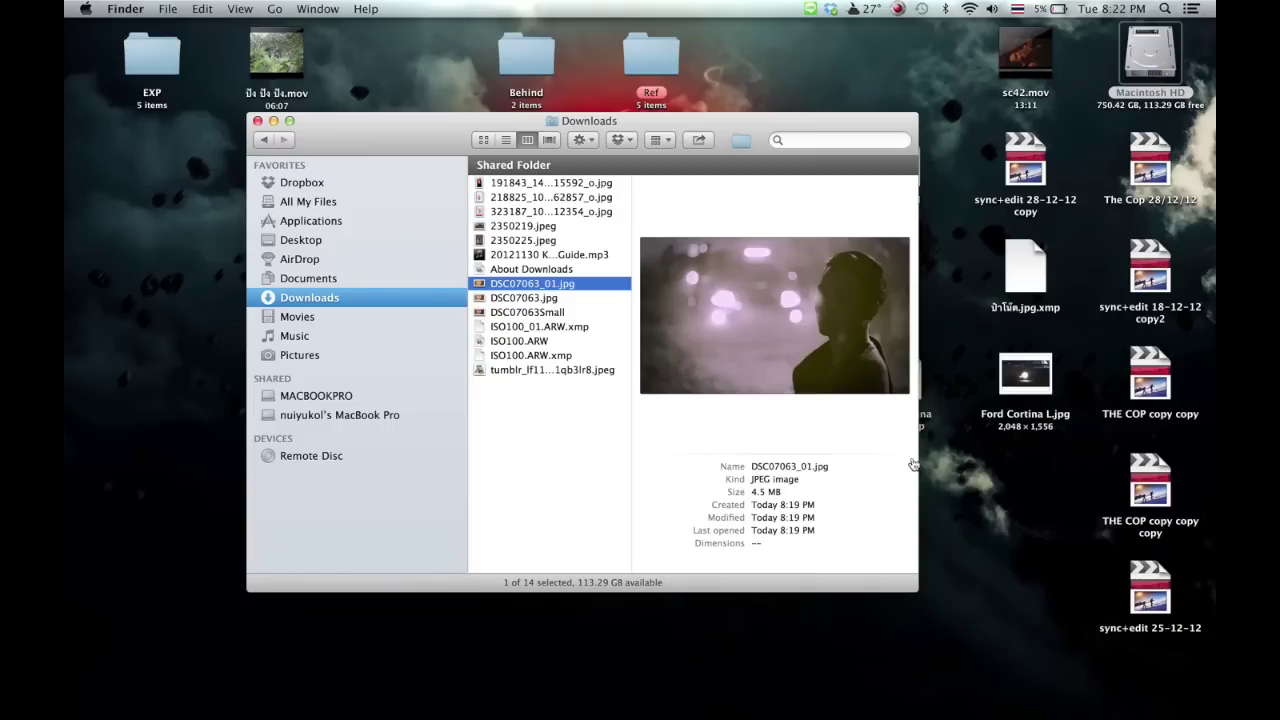
pyautogui.press('super+Tab')
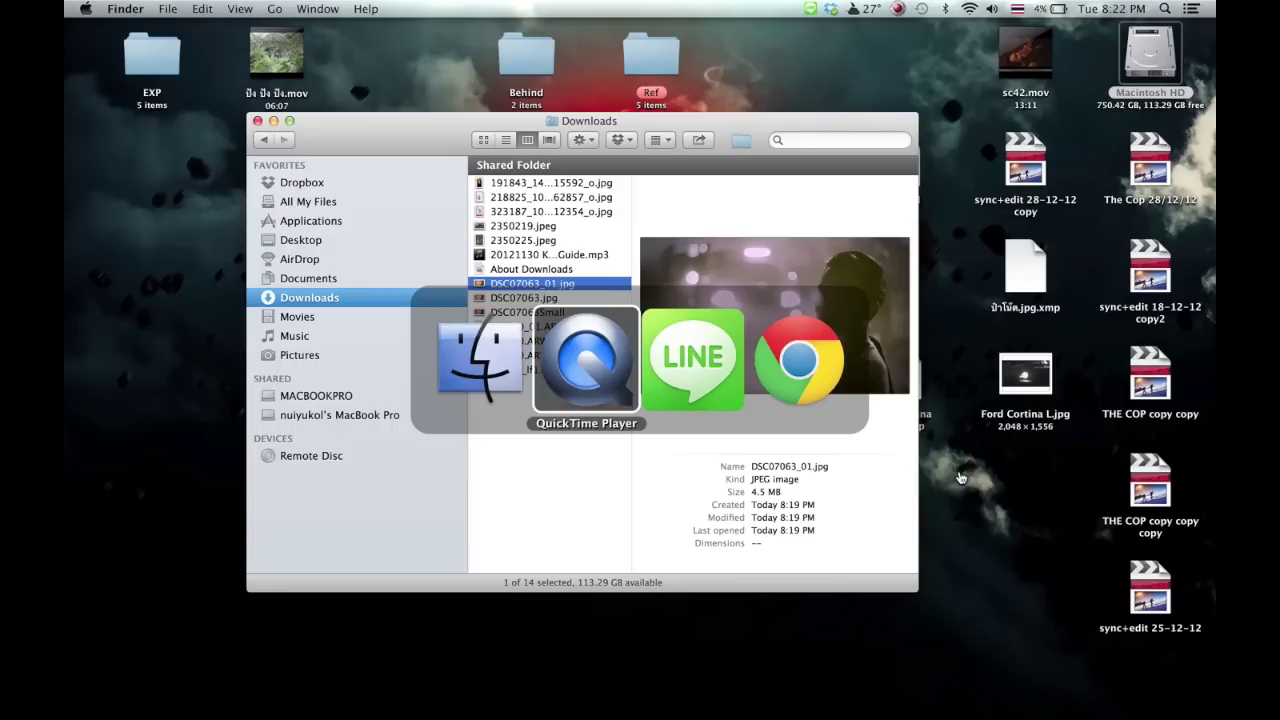
pyautogui.press('super+Tab')
pyautogui.press('super+Tab')
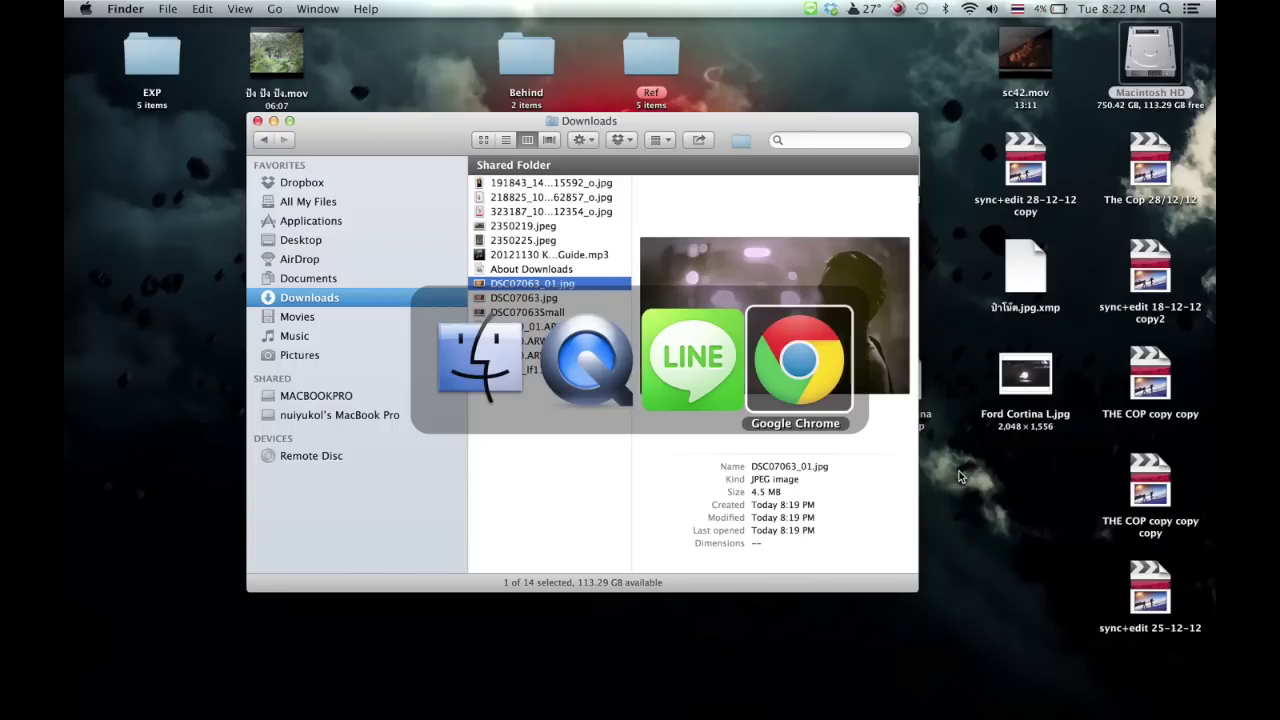
pyautogui.press('super+Tab')
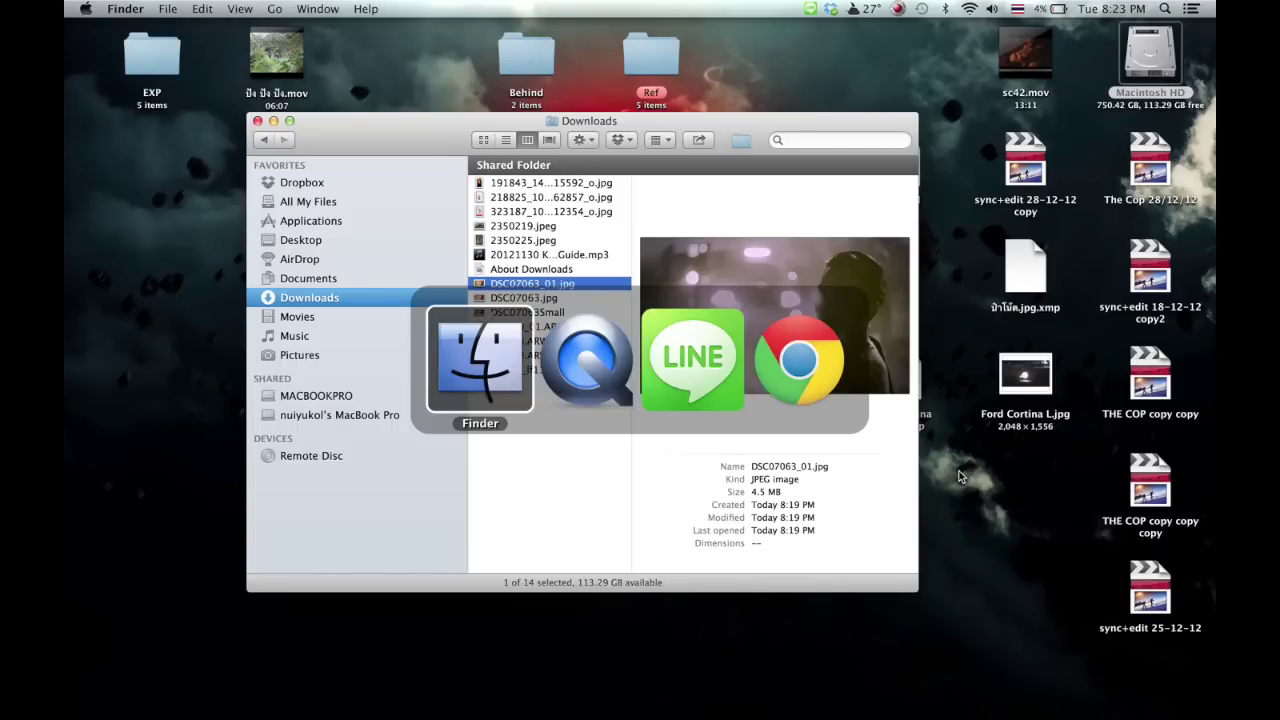